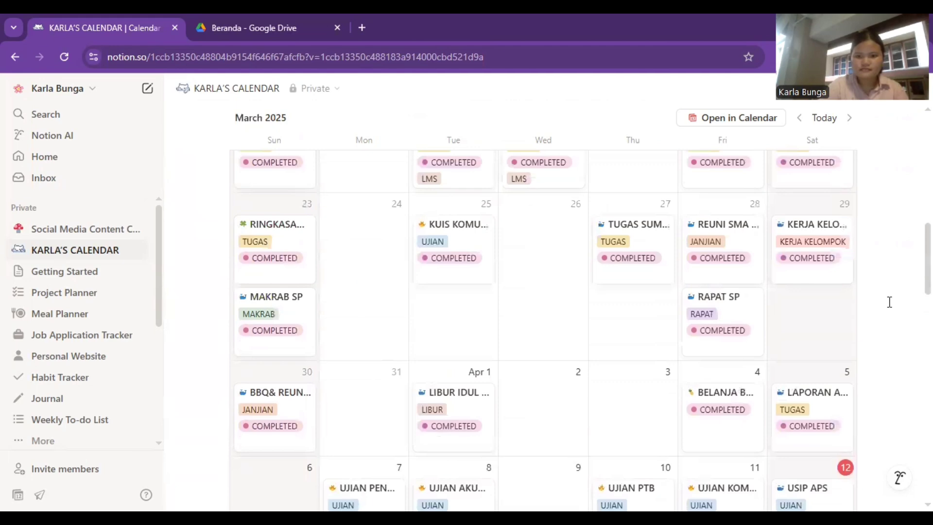
Open the PRESENTASI AKBER entry dated February 23 in the all-items calendar and review its Status options
scroll(890, 302, "up", 10)
scroll(890, 301, "up", 3)
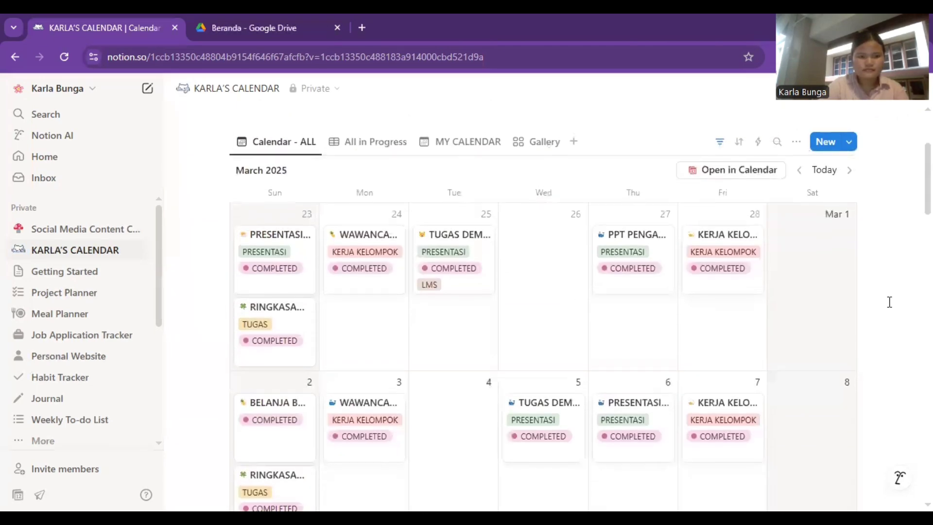
scroll(890, 302, "down", 1)
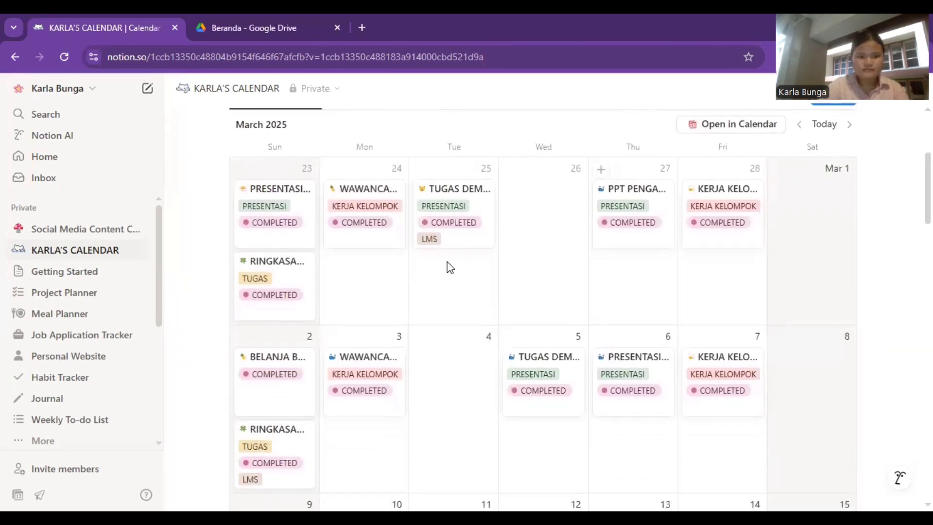
left_click(293, 231)
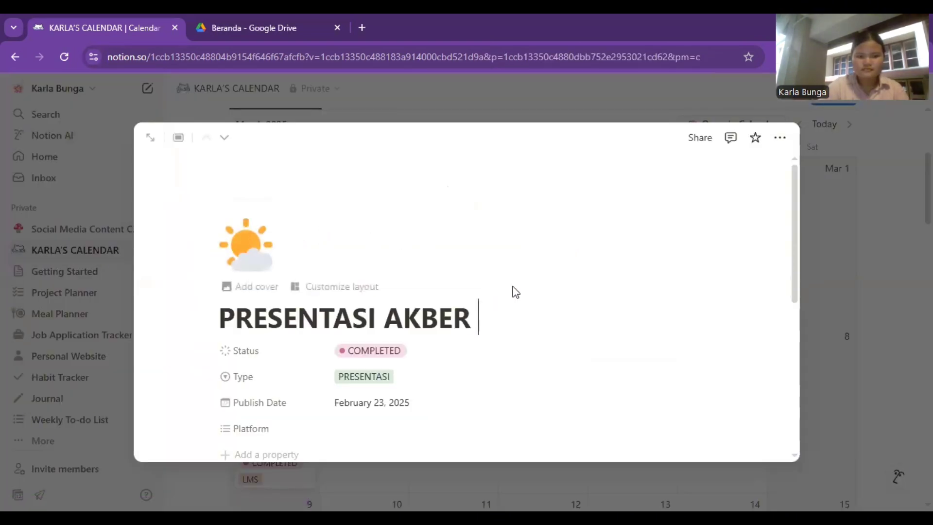
left_click(531, 359)
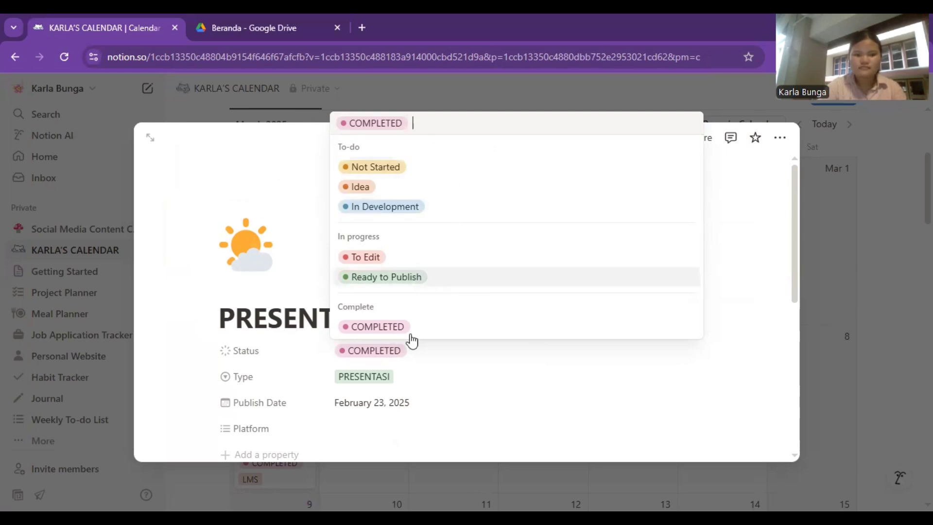
left_click(258, 382)
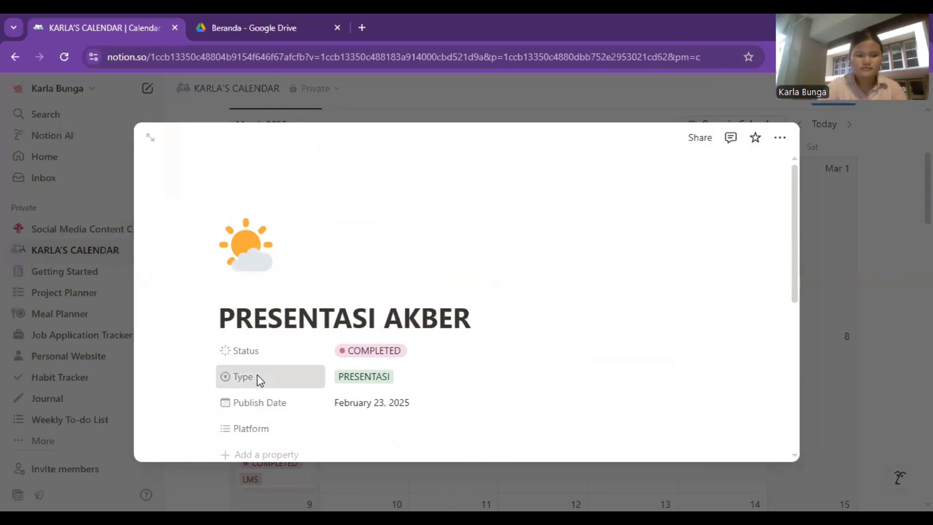
Review the Type property's settings and the list of type options for the PRESENTASI AKBER entry
left_click(258, 382)
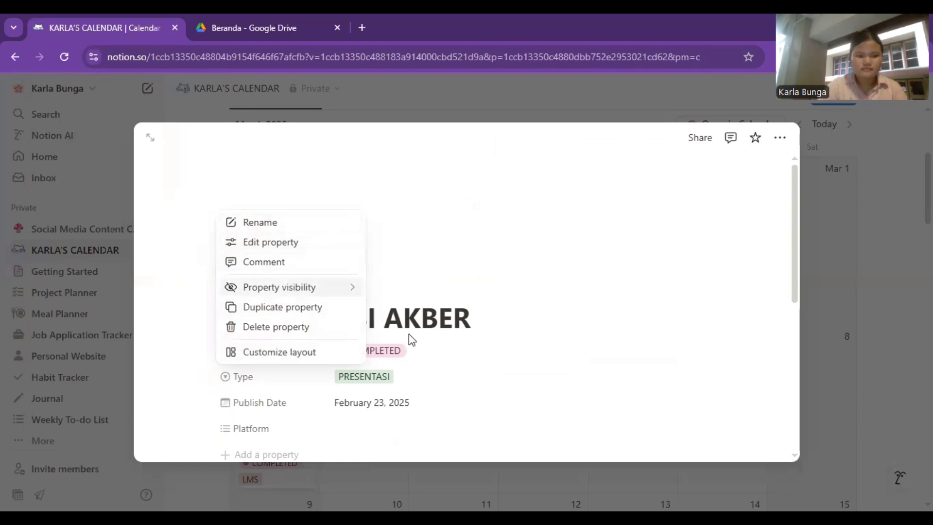
left_click(454, 389)
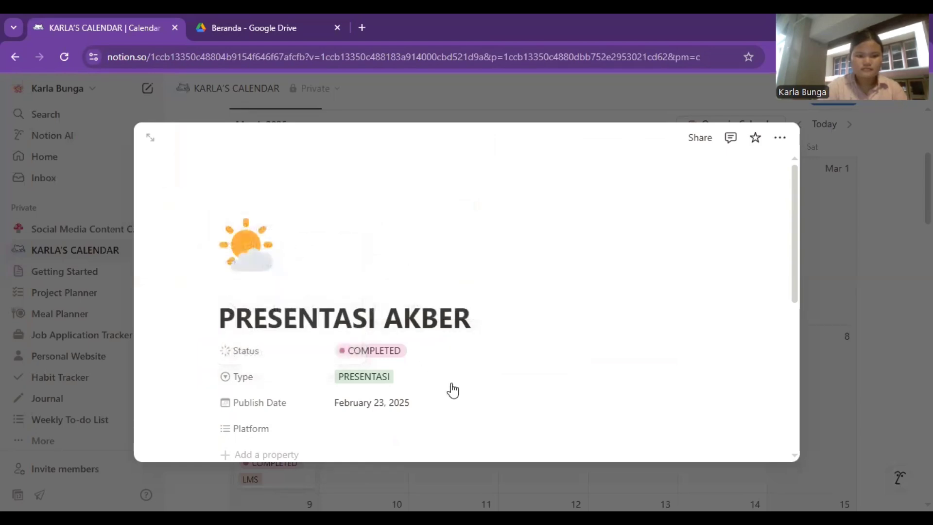
left_click(416, 378)
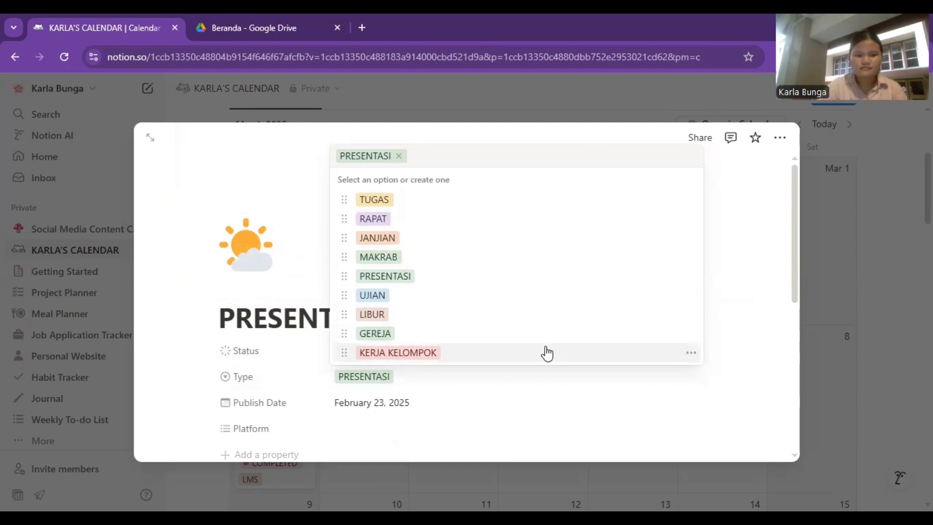
left_click(323, 405)
Review the Platform property's settings and options without selecting one, and close the entry
scroll(344, 450, "down", 1)
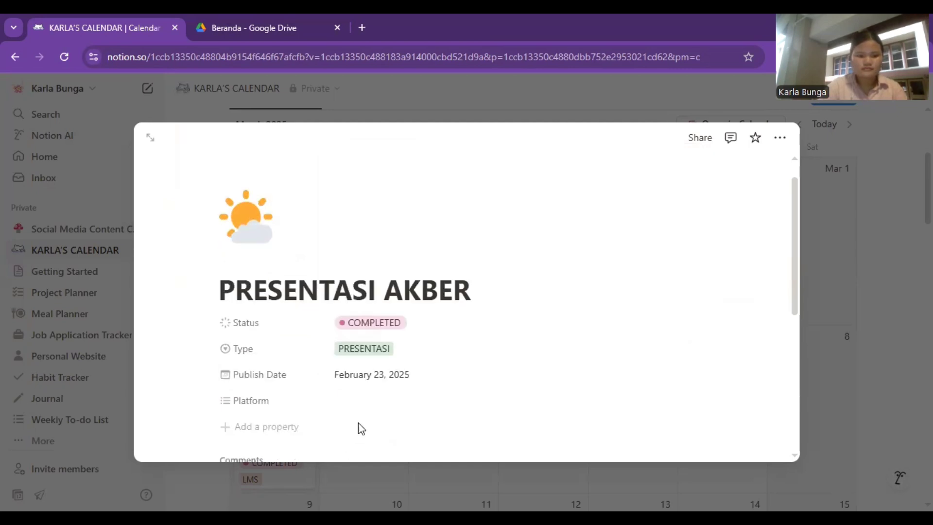
left_click(261, 406)
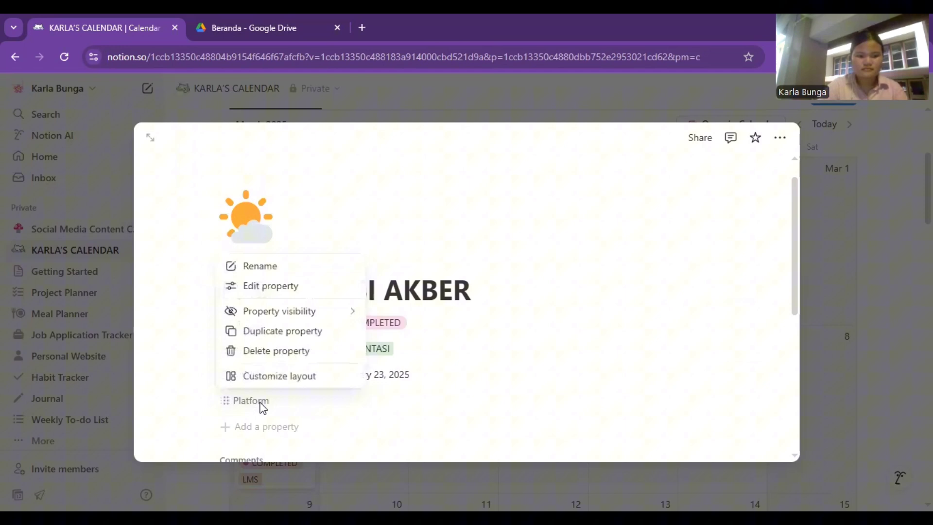
left_click(341, 401)
left_click(344, 401)
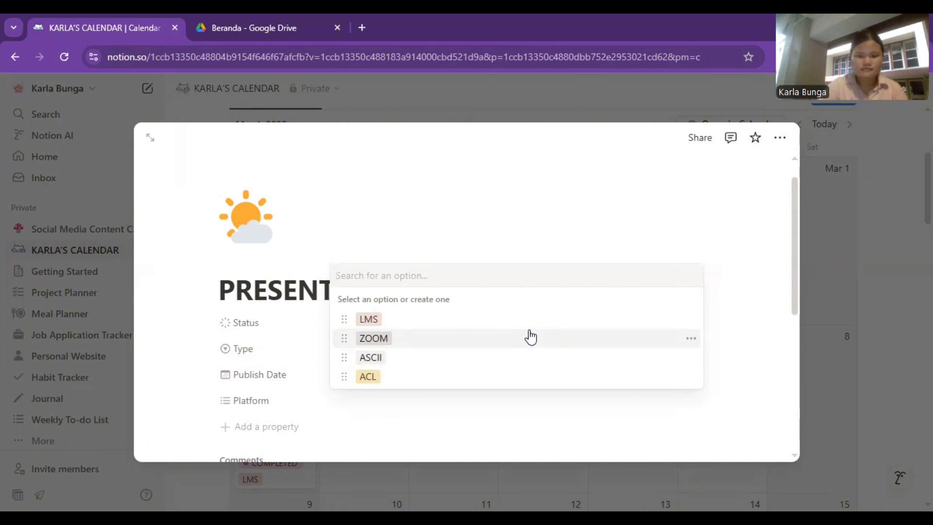
left_click(748, 188)
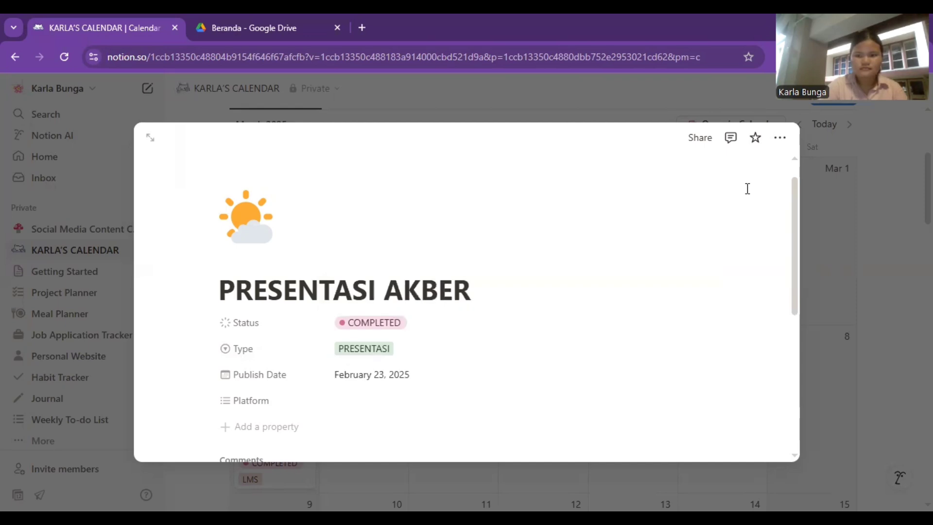
left_click(875, 256)
Switch the calendar database to the All in Progress table view and look through its entries
scroll(595, 272, "up", 4)
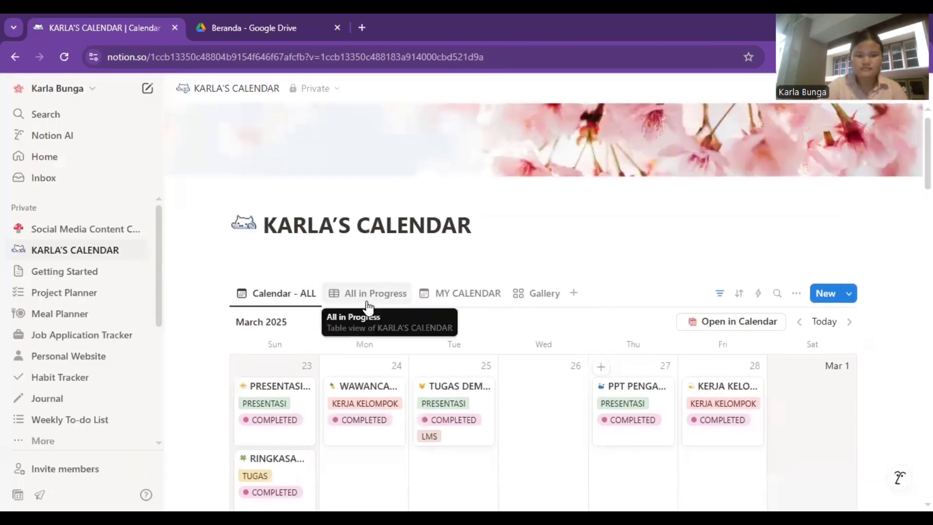
left_click(369, 305)
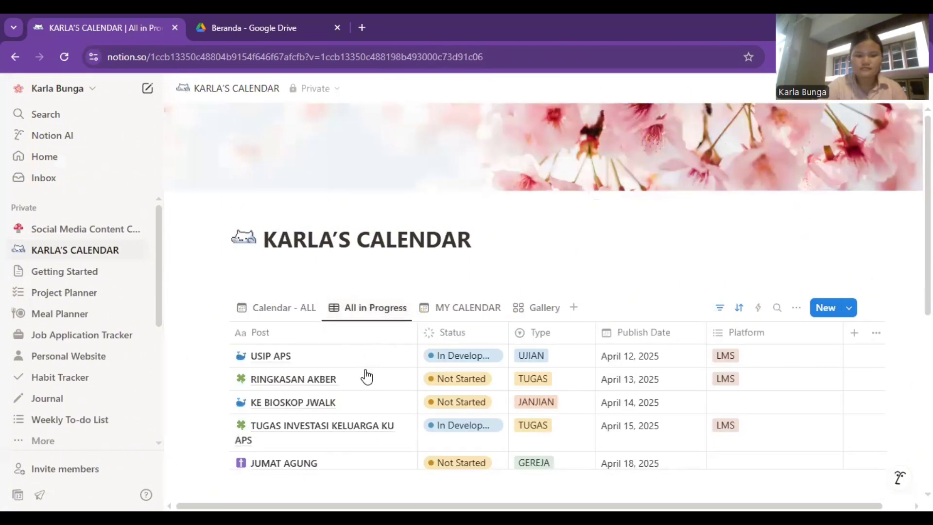
scroll(365, 377, "down", 3)
scroll(367, 376, "down", 1)
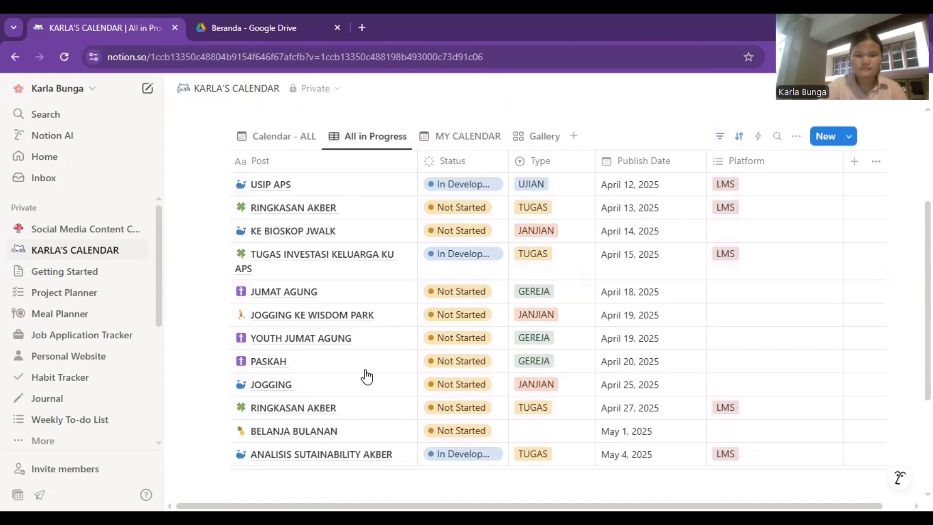
scroll(367, 376, "up", 1)
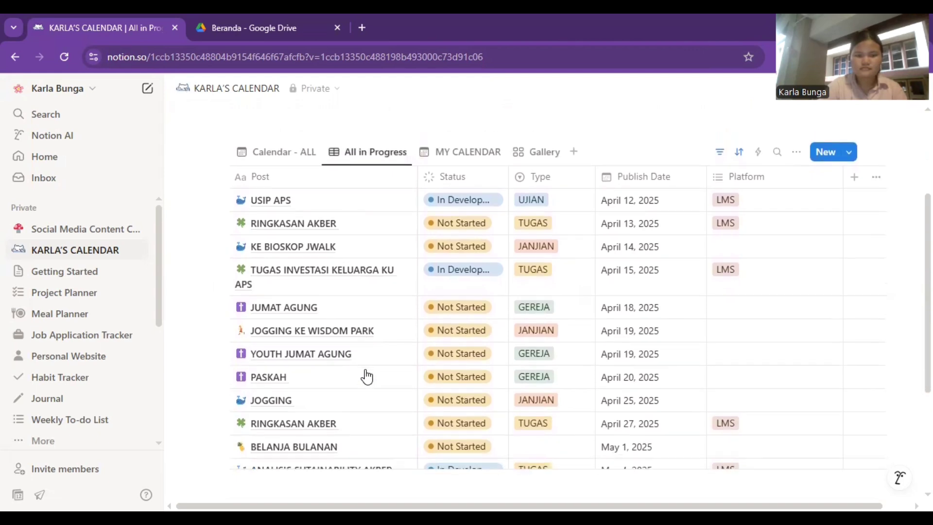
scroll(367, 377, "down", 1)
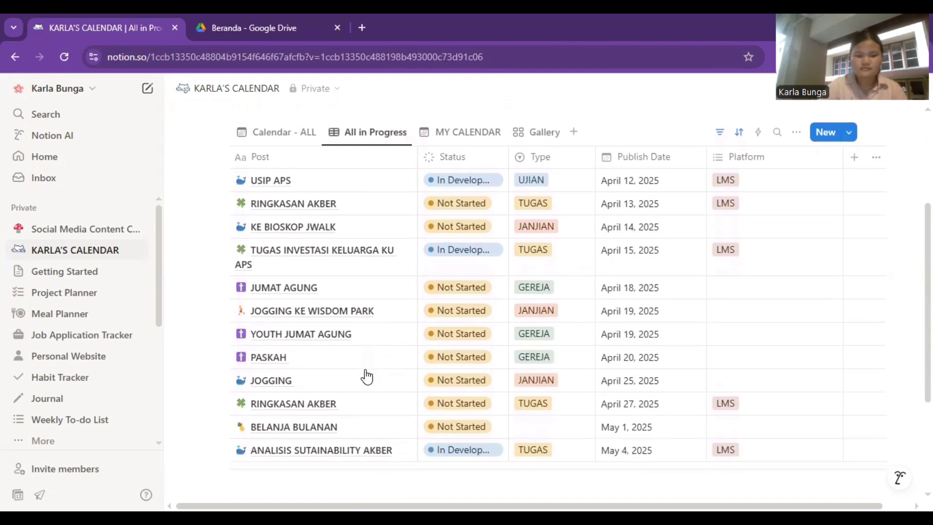
scroll(367, 376, "down", 1)
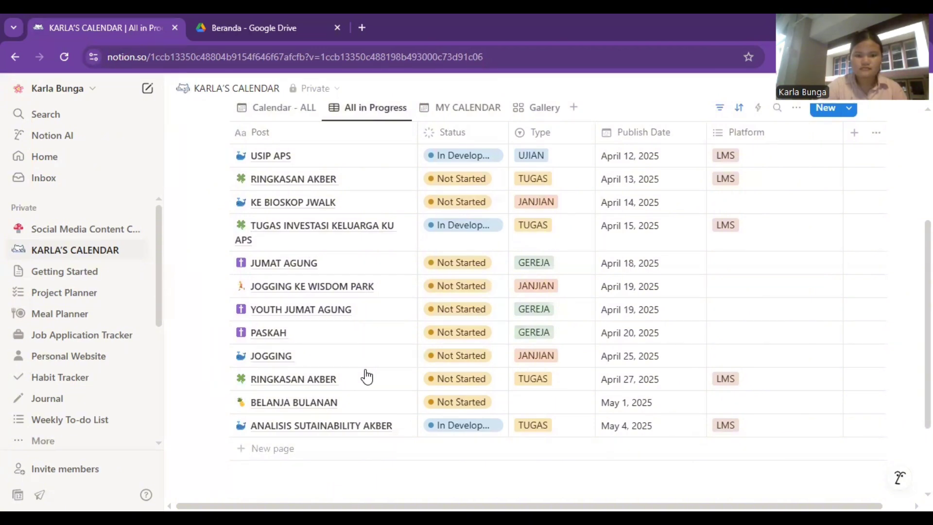
scroll(366, 378, "up", 3)
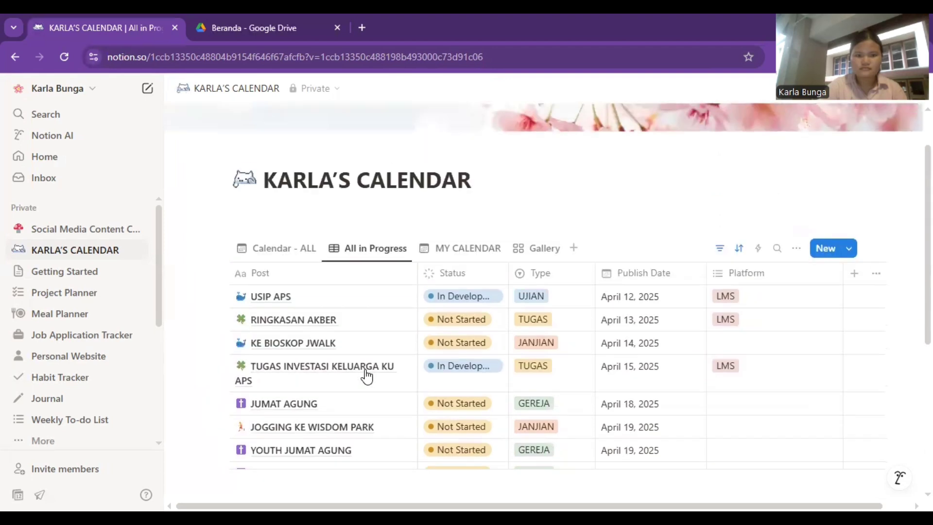
scroll(314, 294, "up", 1)
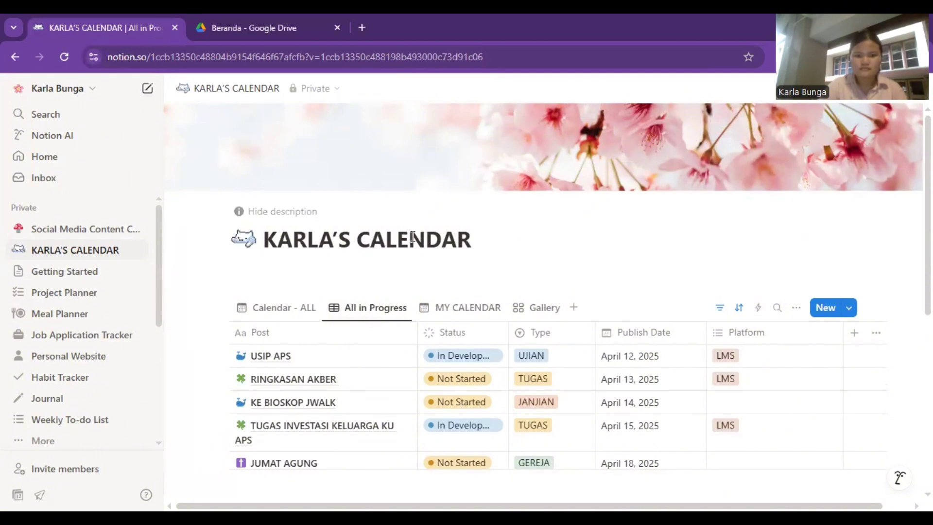
Add "semangatt!!!" as the description beneath the calendar page's title
left_click(461, 238)
left_click(427, 271)
type("ha")
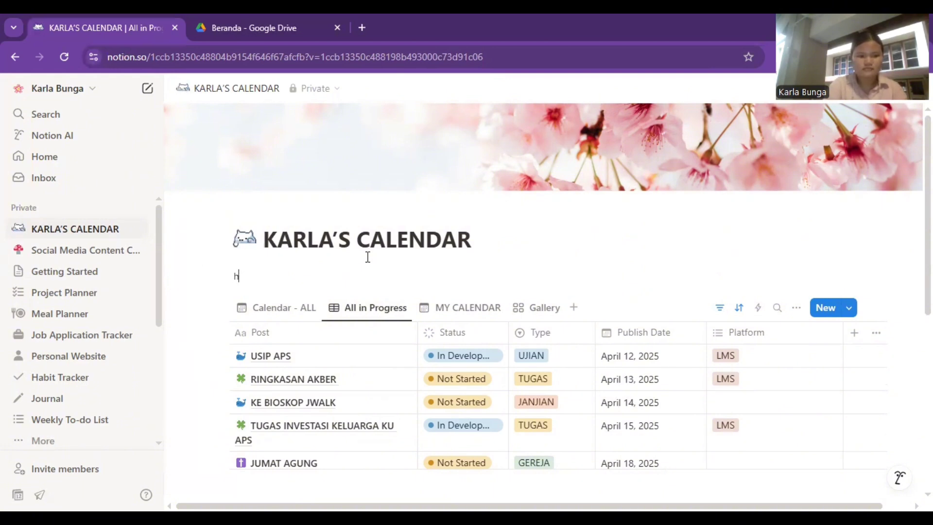
key("BackSpace")
key("BackSpace")
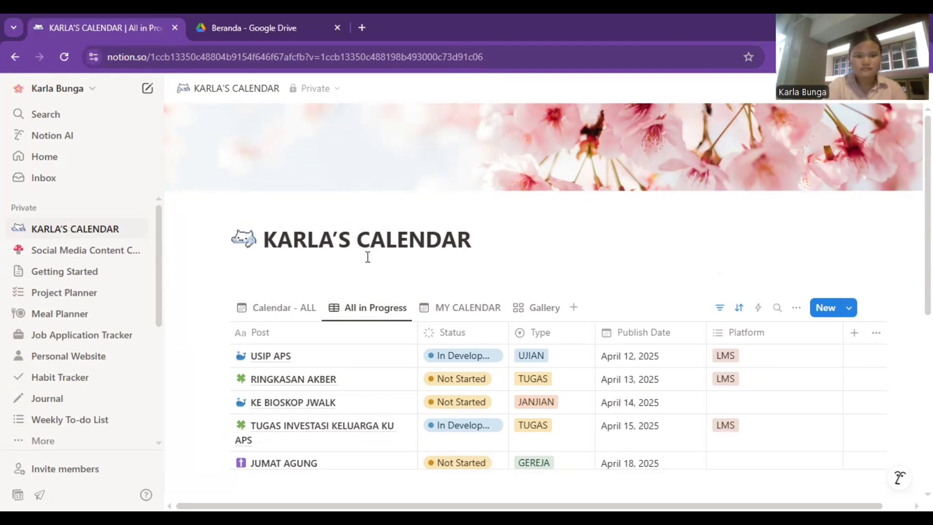
type("sem")
type("ga")
key("BackSpace")
key("BackSpace")
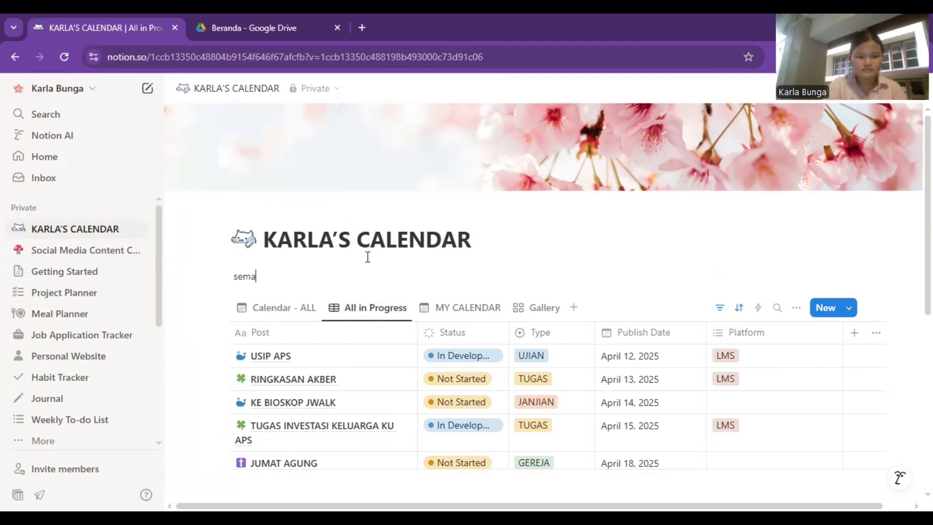
type("angatt")
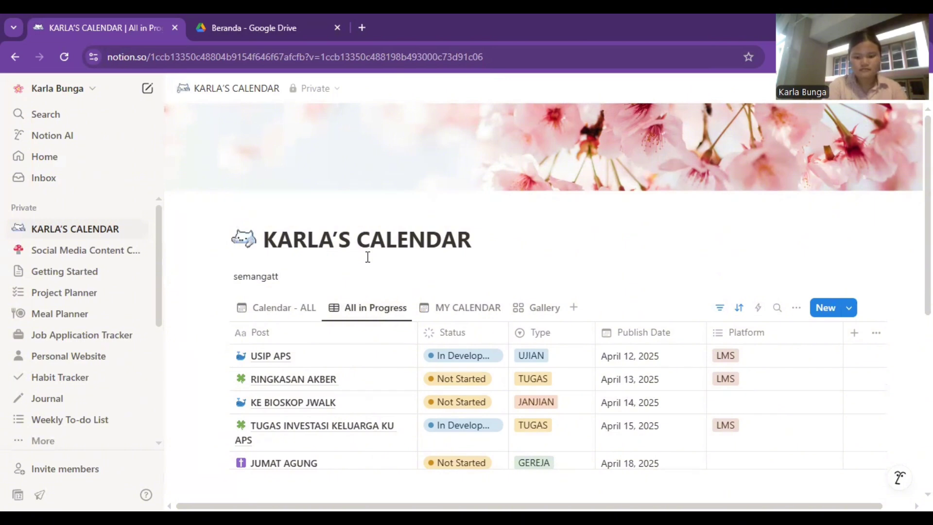
type("!!!")
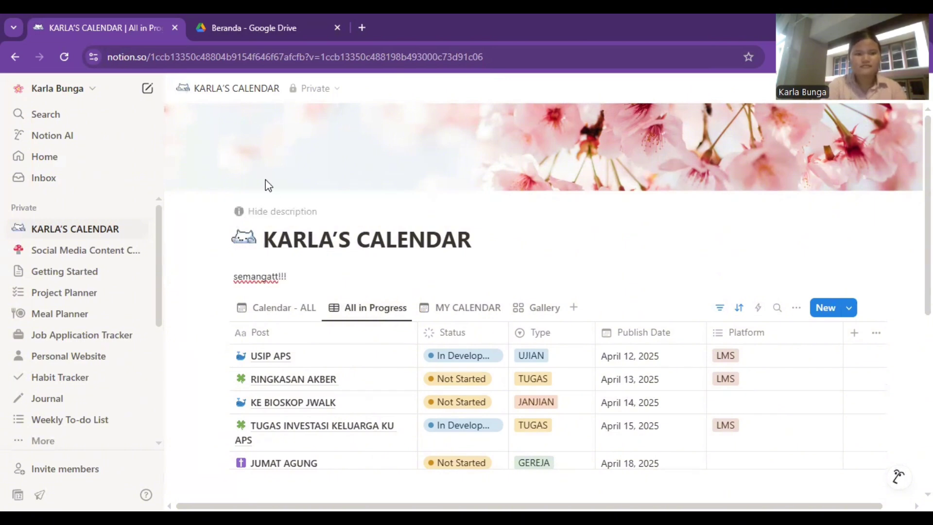
Browse the page cover choices from the Gallery, Upload and Unsplash sources, and close the picker without choosing an image
mouse_move(520, 166)
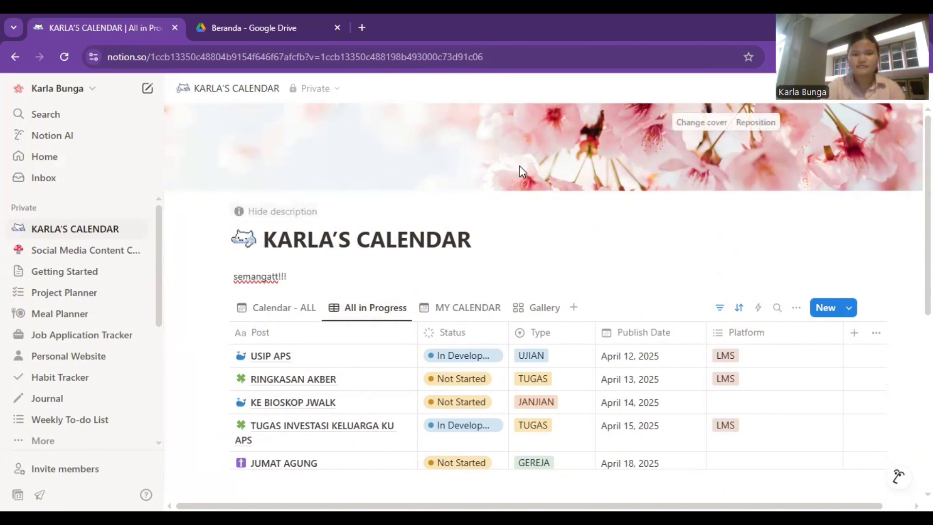
left_click(691, 130)
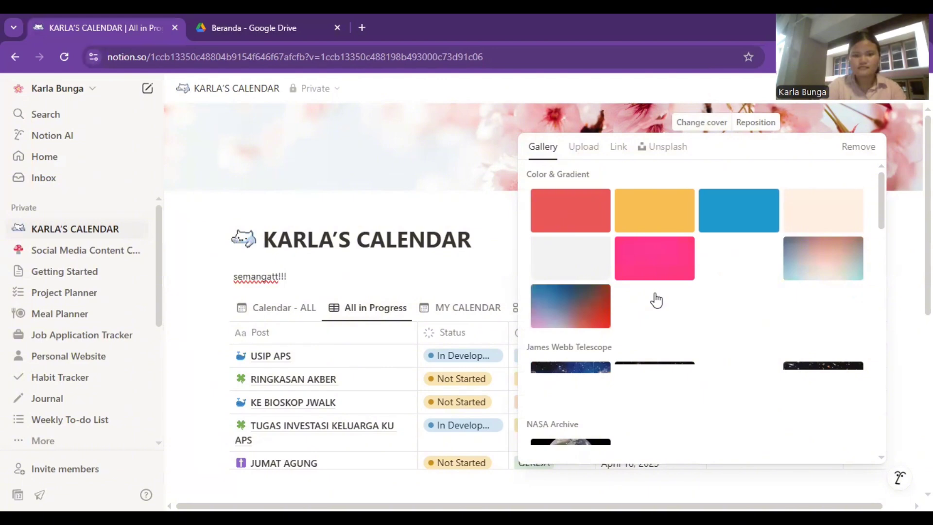
scroll(664, 345, "down", 3)
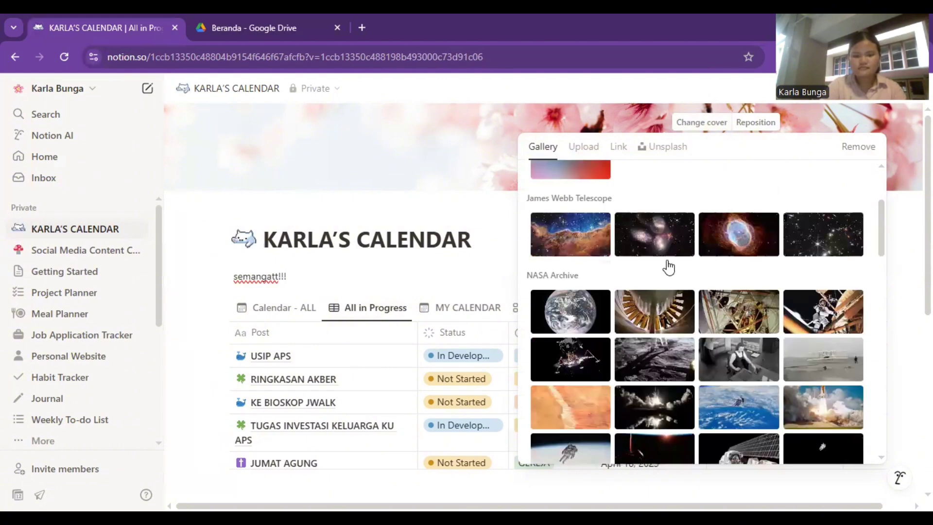
scroll(669, 267, "up", 3)
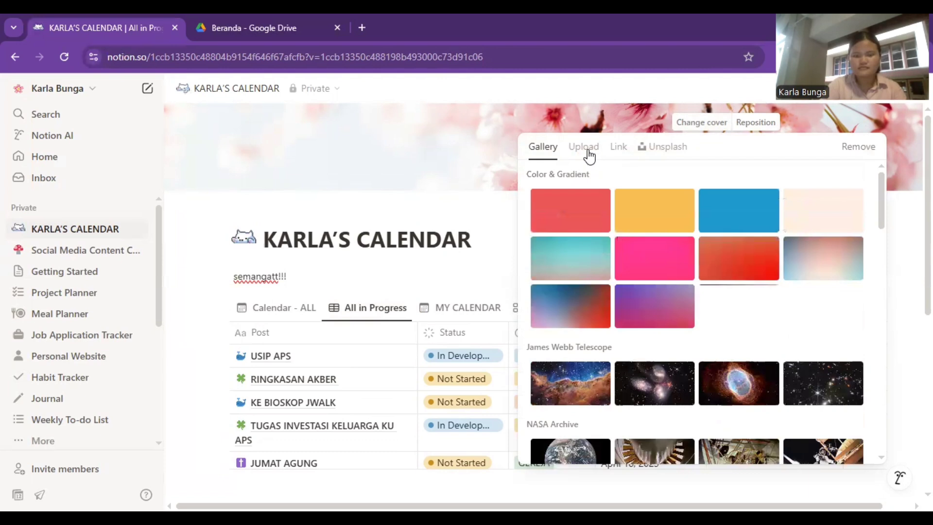
left_click(587, 153)
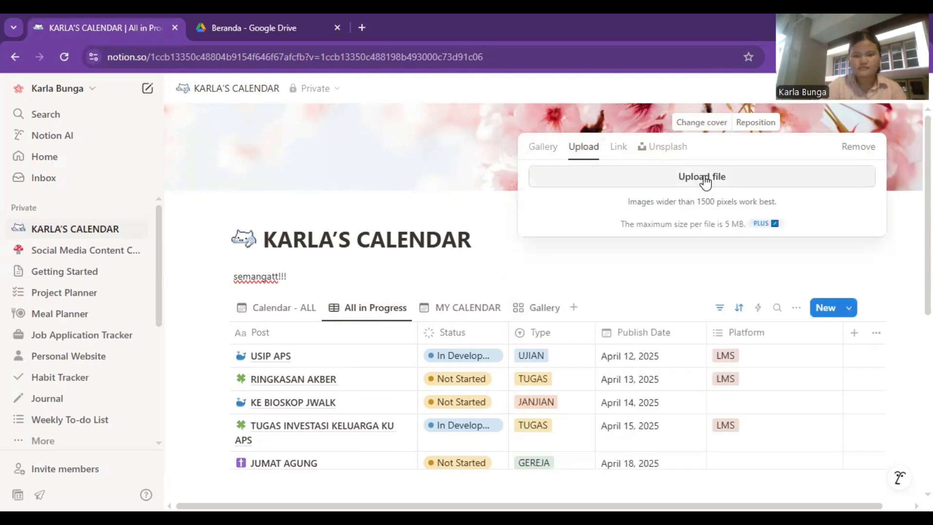
left_click(667, 153)
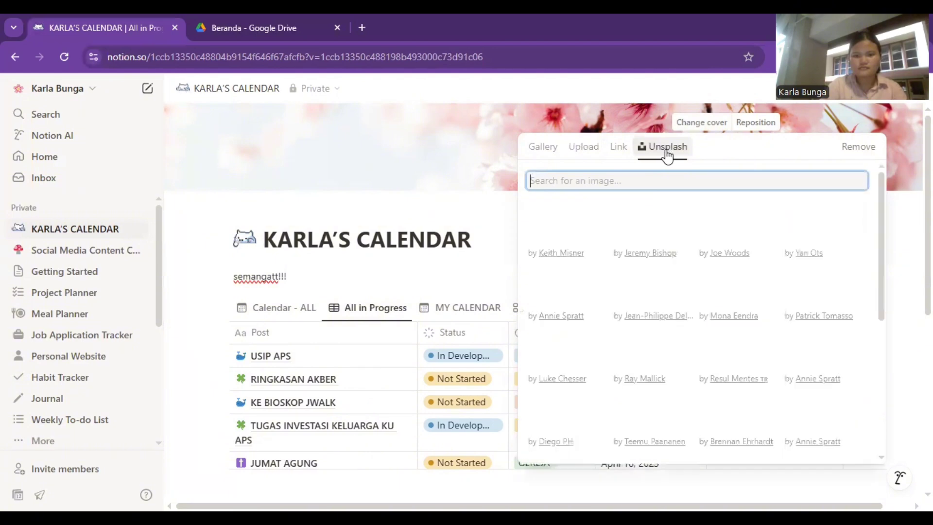
scroll(607, 287, "down", 5)
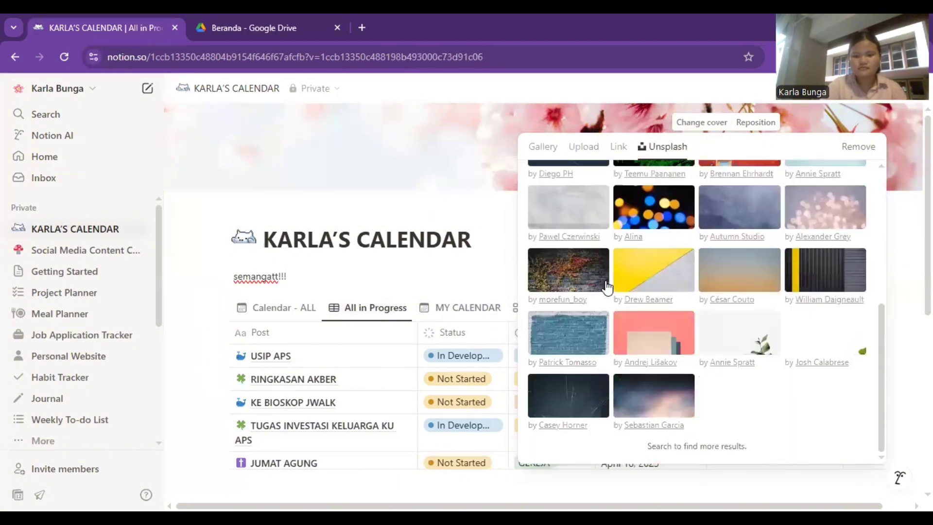
scroll(607, 287, "up", 5)
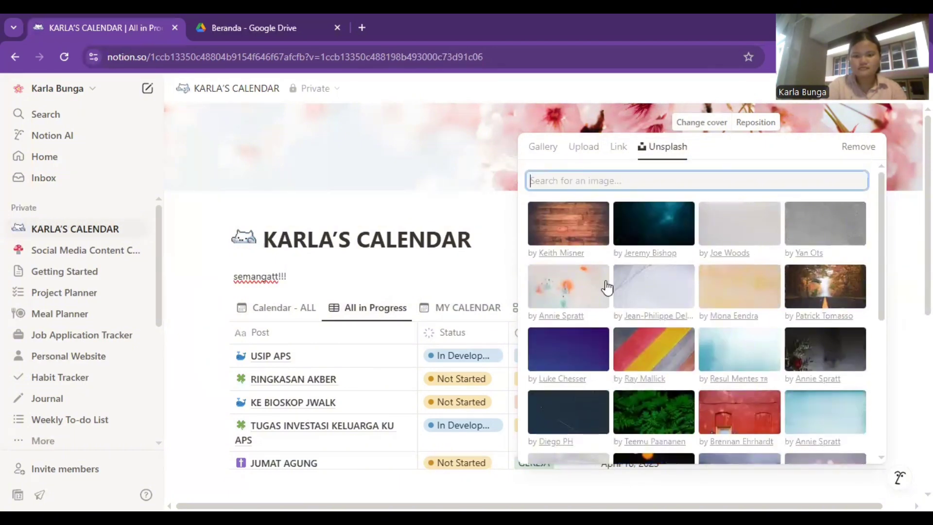
left_click(905, 229)
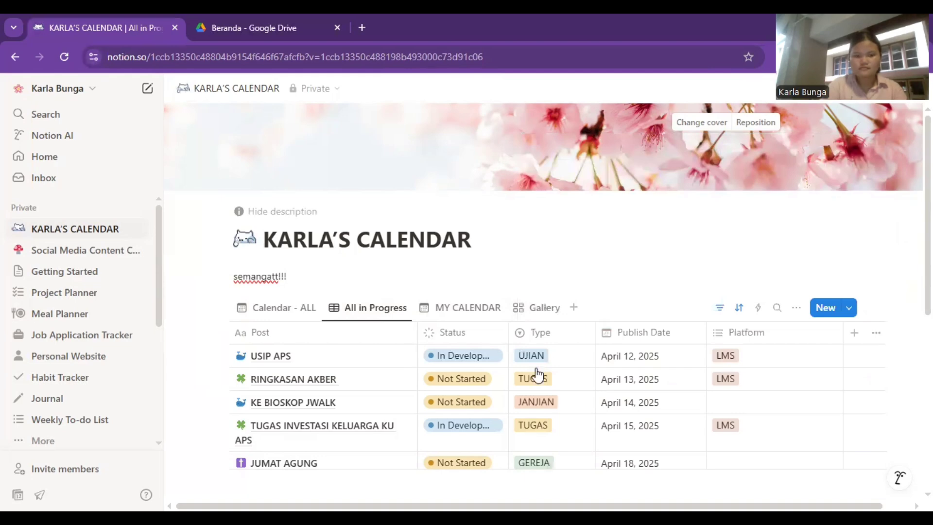
Look through the entries of the calendar's All in Progress table
scroll(537, 375, "down", 6)
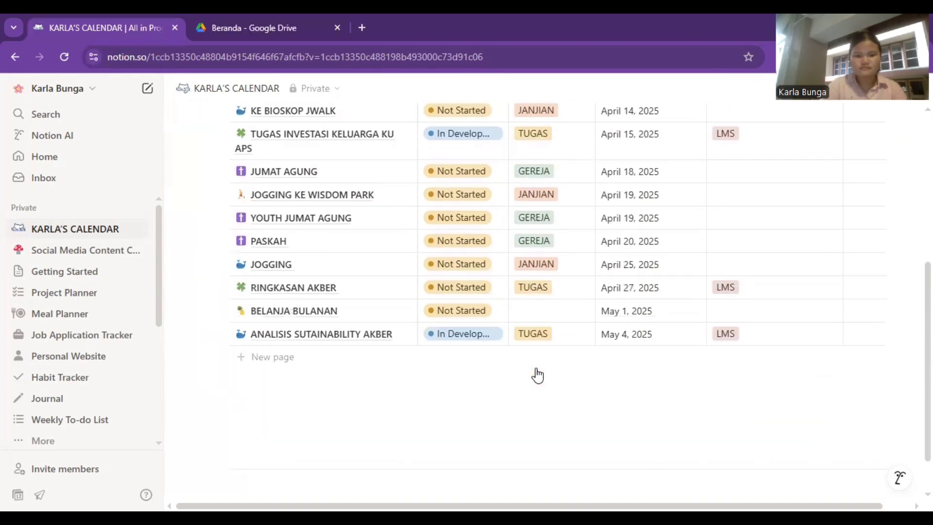
scroll(535, 372, "up", 6)
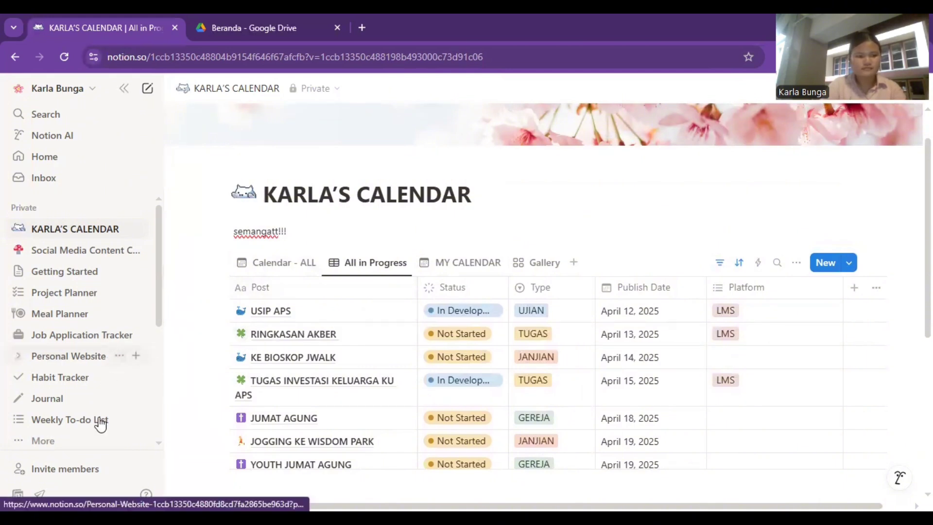
Open the template marketplace and browse its featured templates, collections, chart templates and creators
scroll(100, 423, "down", 4)
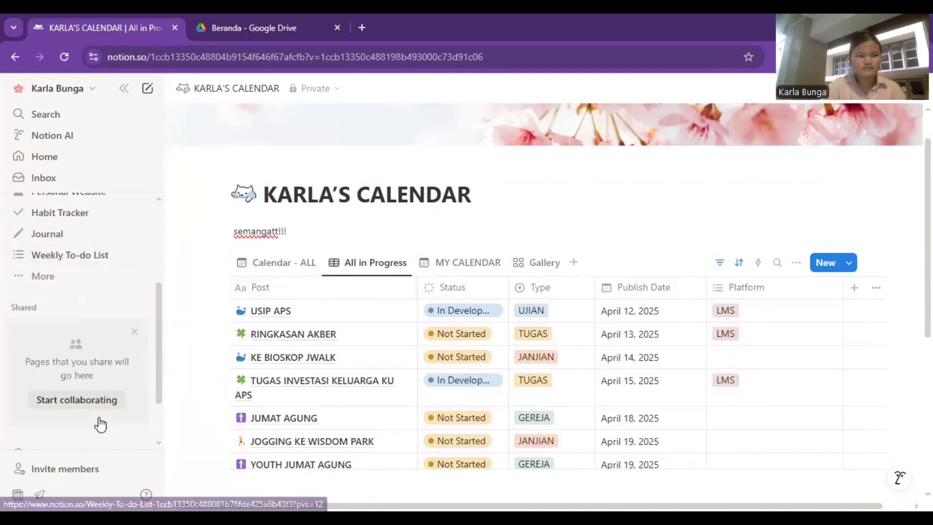
scroll(95, 286, "down", 2)
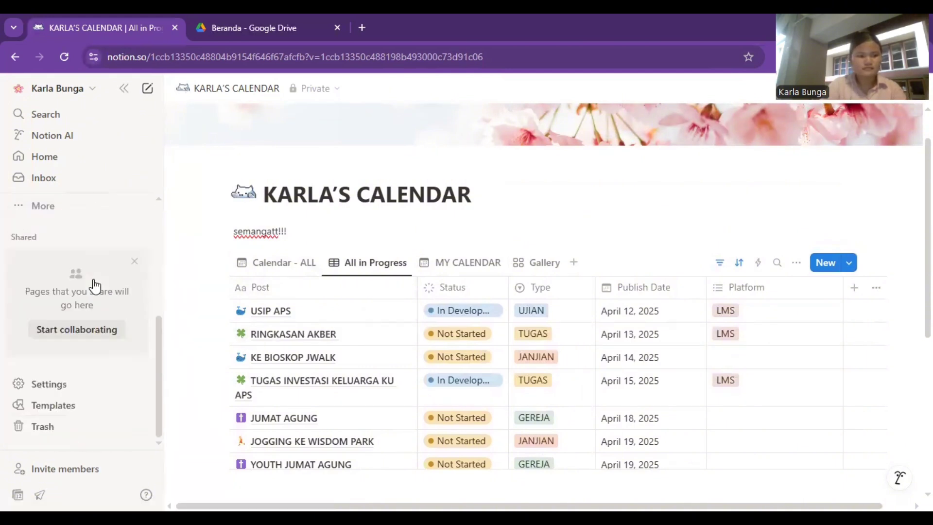
left_click(83, 411)
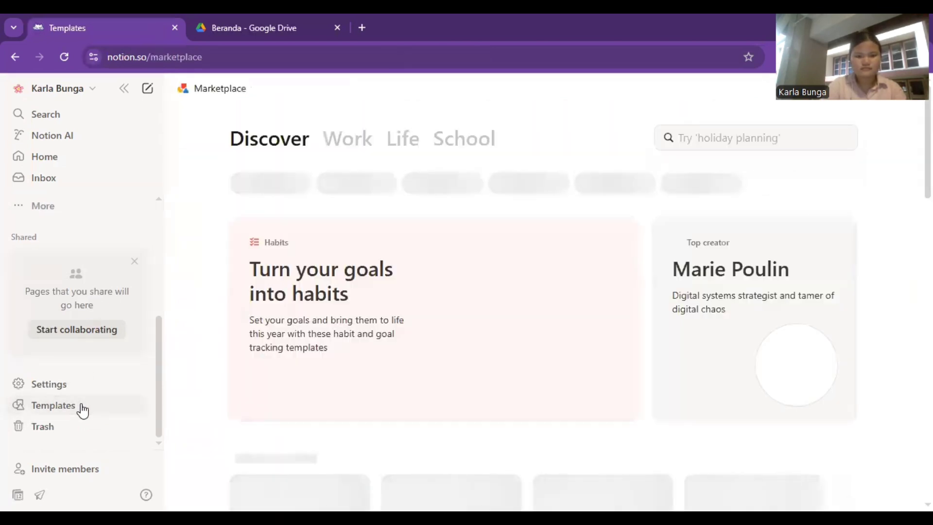
scroll(534, 330, "down", 2)
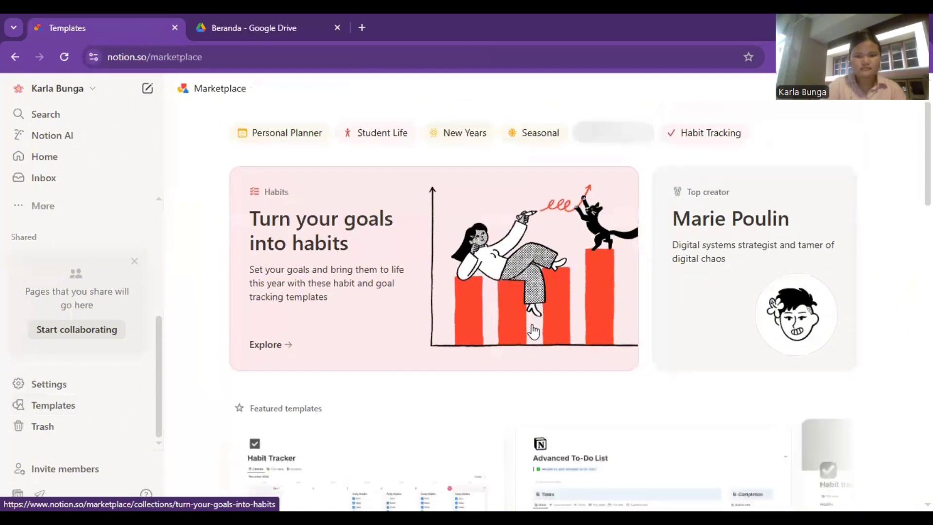
scroll(534, 332, "down", 4)
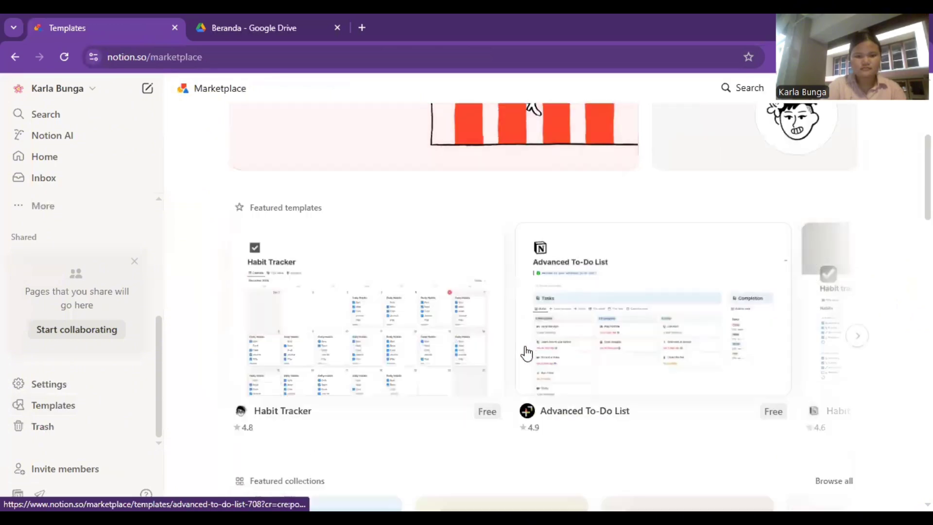
scroll(526, 354, "down", 8)
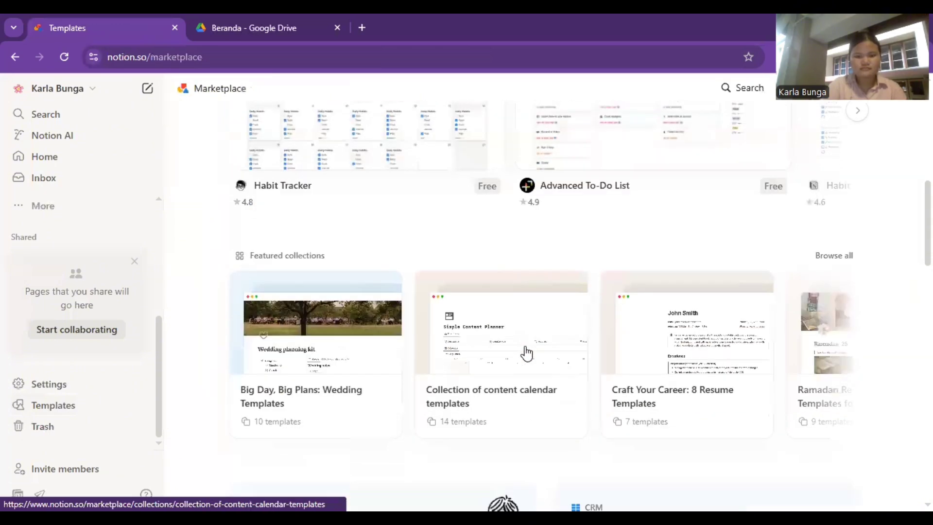
scroll(527, 353, "down", 6)
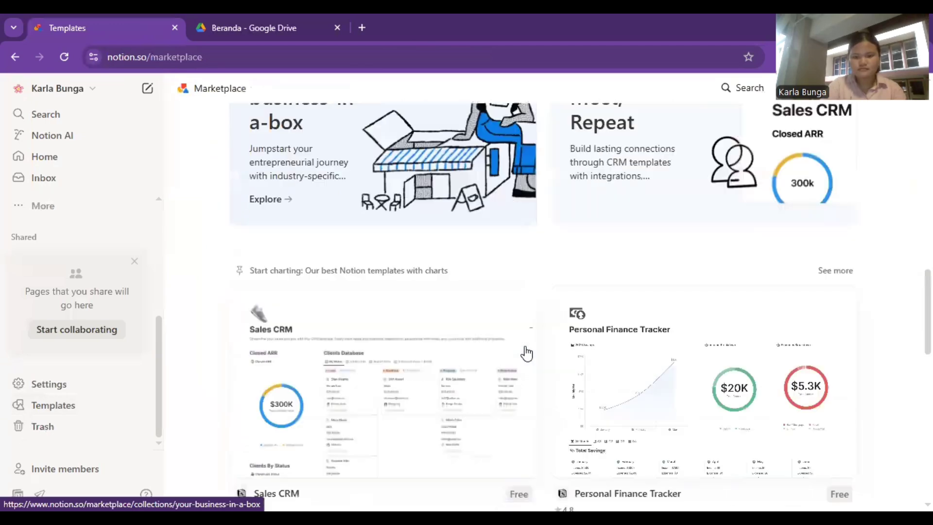
scroll(527, 354, "down", 5)
scroll(527, 354, "down", 1)
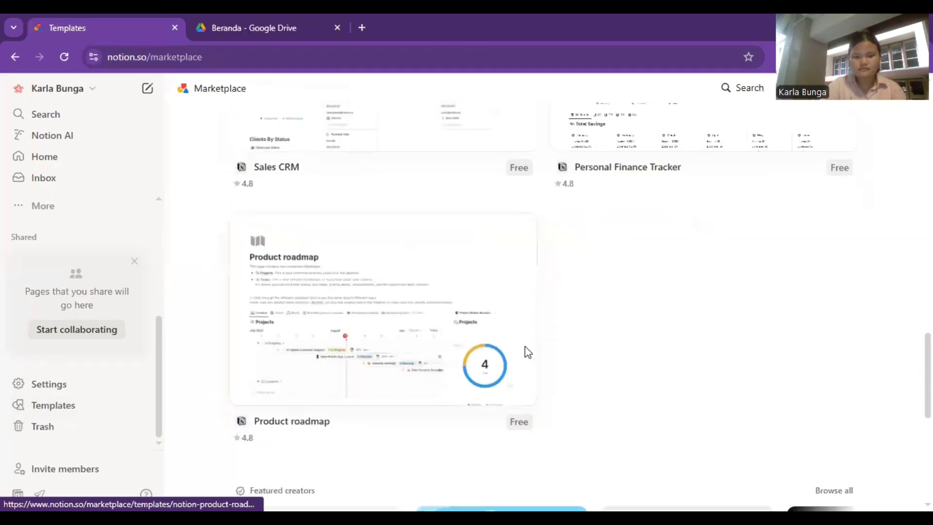
scroll(525, 347, "down", 7)
scroll(524, 347, "up", 6)
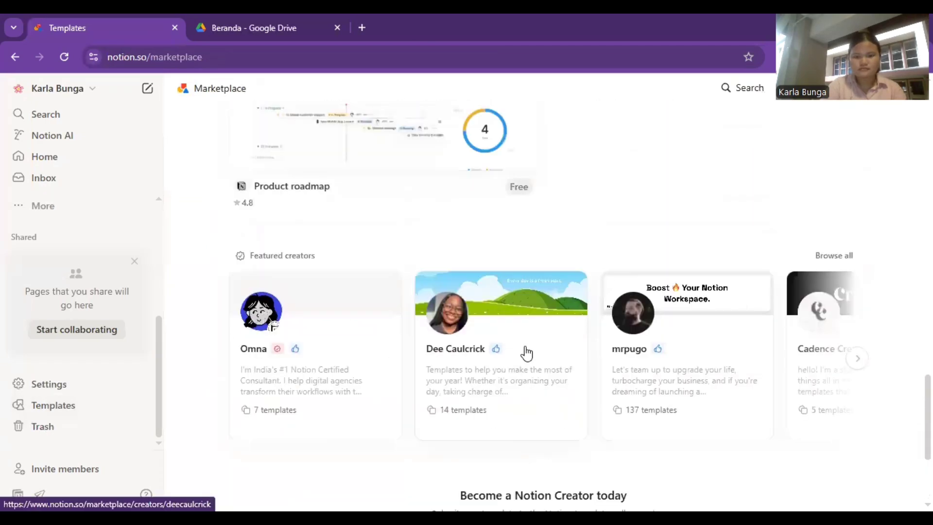
scroll(527, 353, "up", 18)
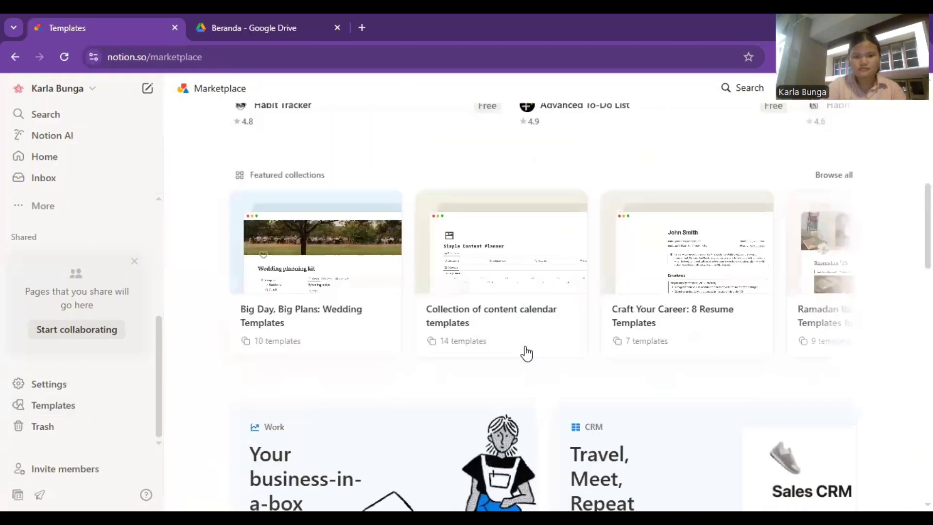
scroll(526, 353, "up", 3)
scroll(527, 354, "up", 2)
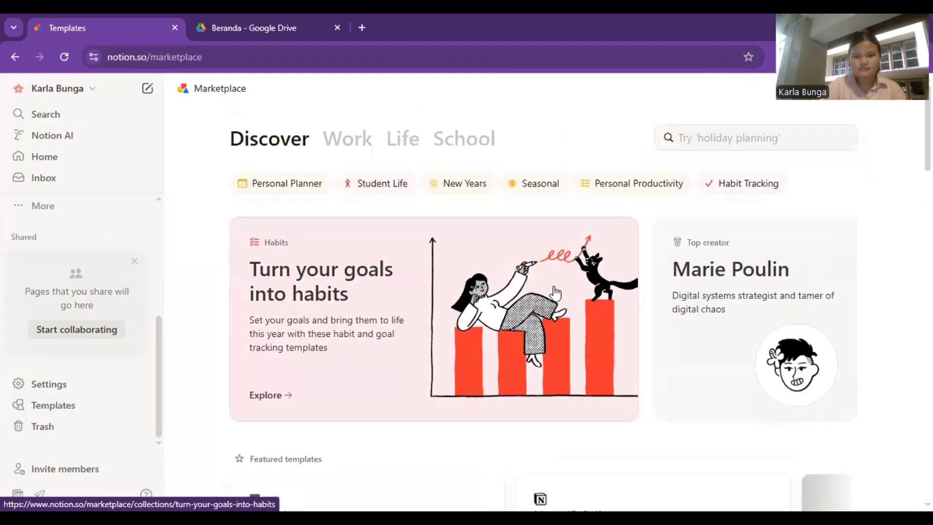
Search the template marketplace for "to do list" and look through the matching templates
left_click(729, 138)
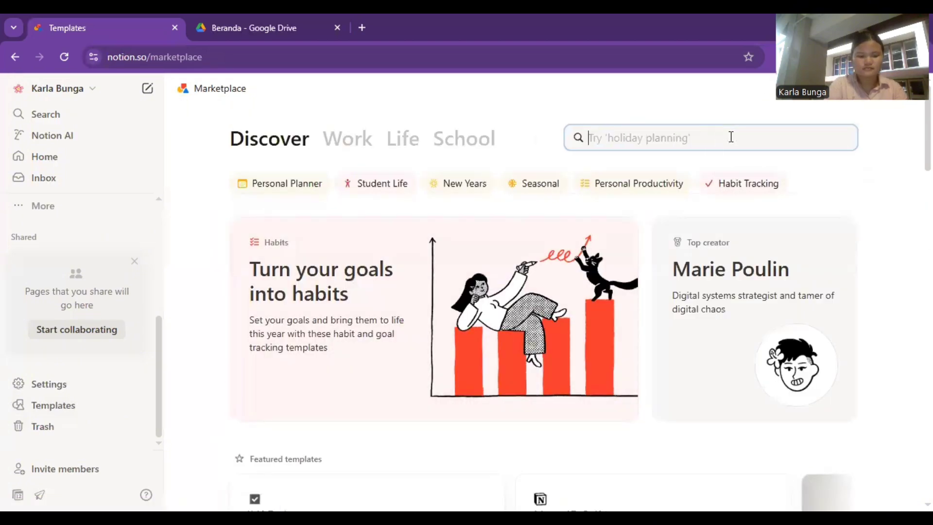
type("to")
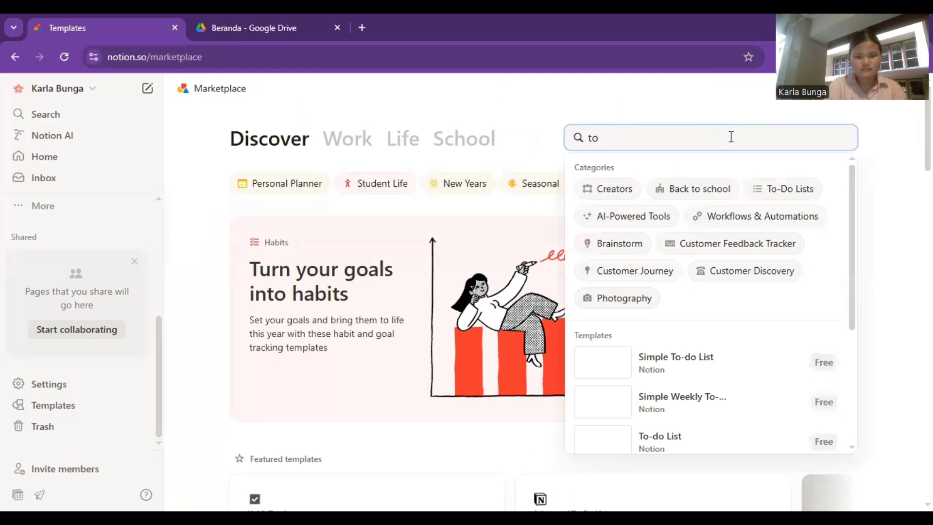
type(" do list")
key("Return")
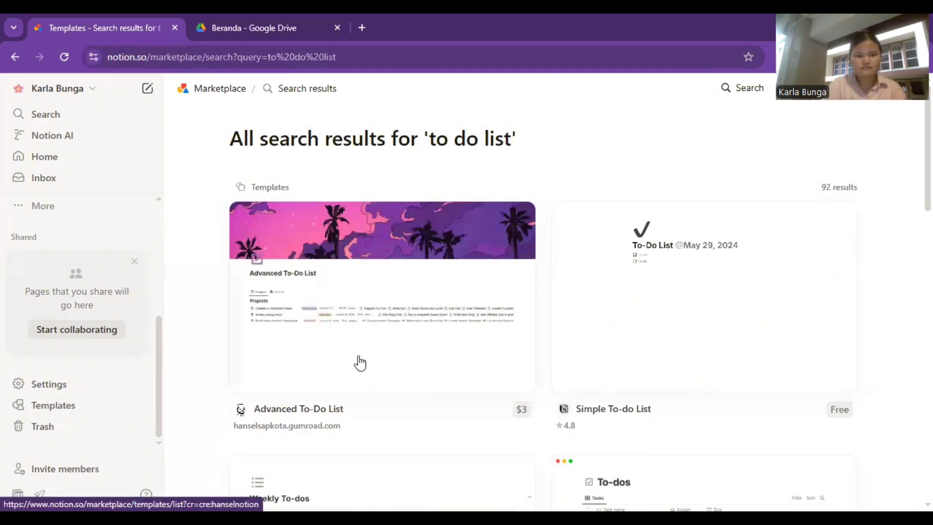
scroll(358, 360, "down", 2)
scroll(360, 362, "down", 2)
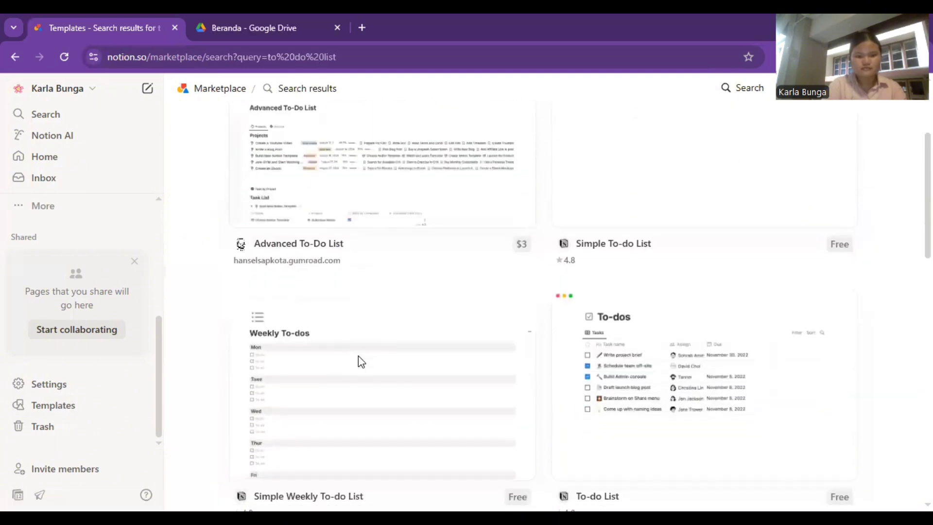
scroll(359, 360, "up", 4)
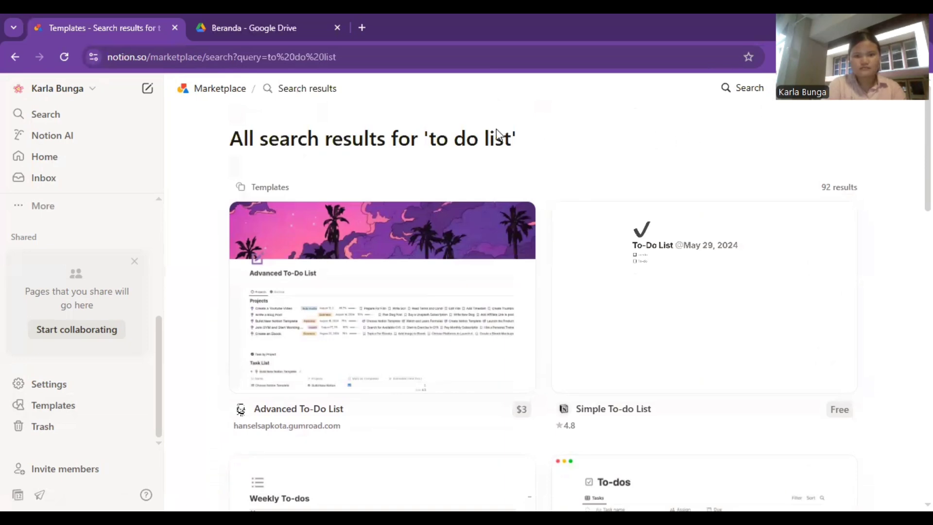
Search the template marketplace for "calendar" and look through the matching templates
key("ctrl+k")
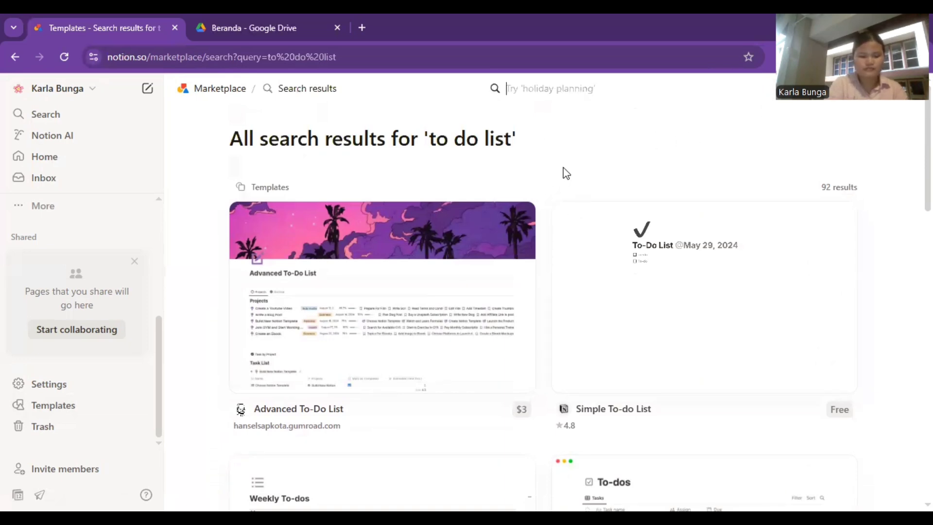
type("calendar")
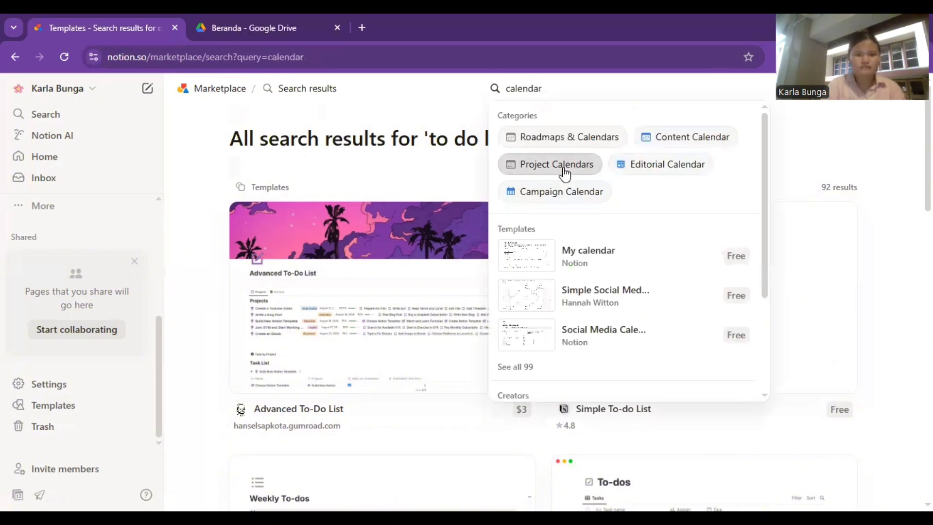
scroll(382, 369, "down", 1)
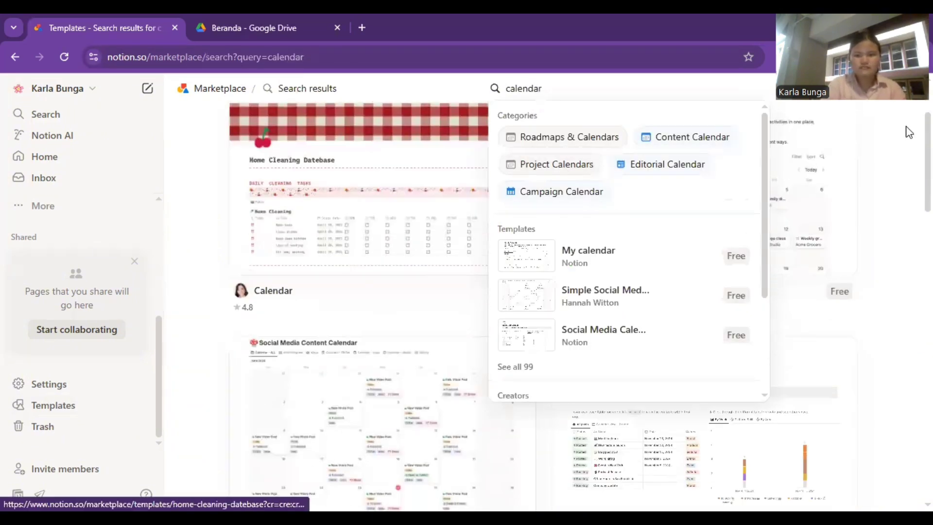
left_click(897, 139)
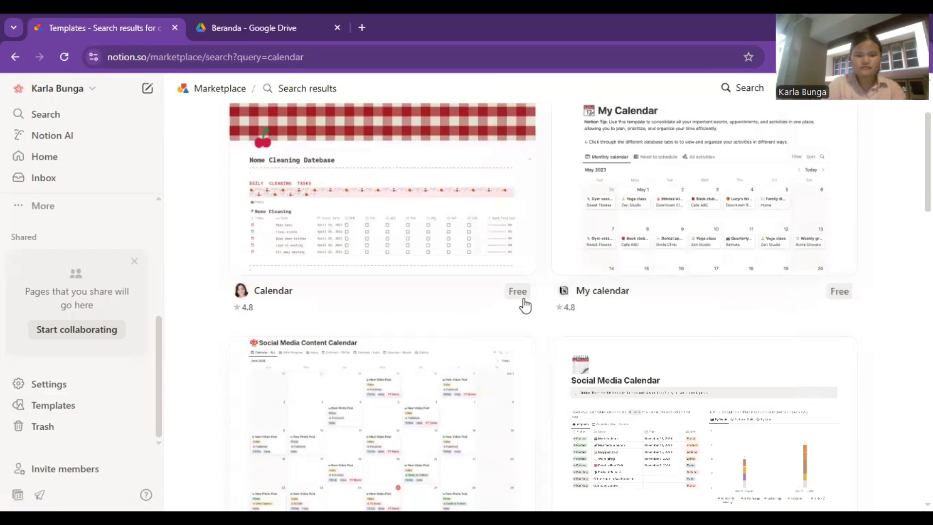
scroll(479, 327, "down", 8)
scroll(479, 327, "down", 8)
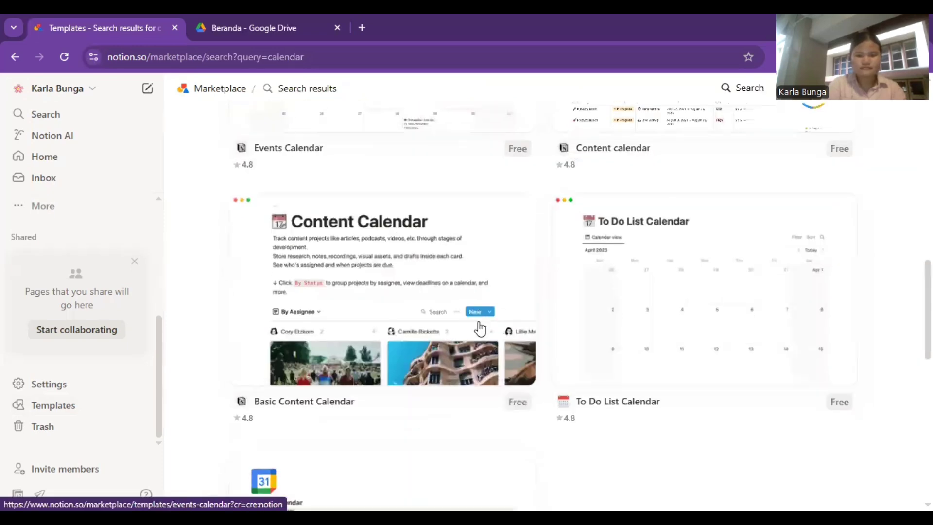
scroll(479, 327, "down", 3)
scroll(479, 327, "up", 20)
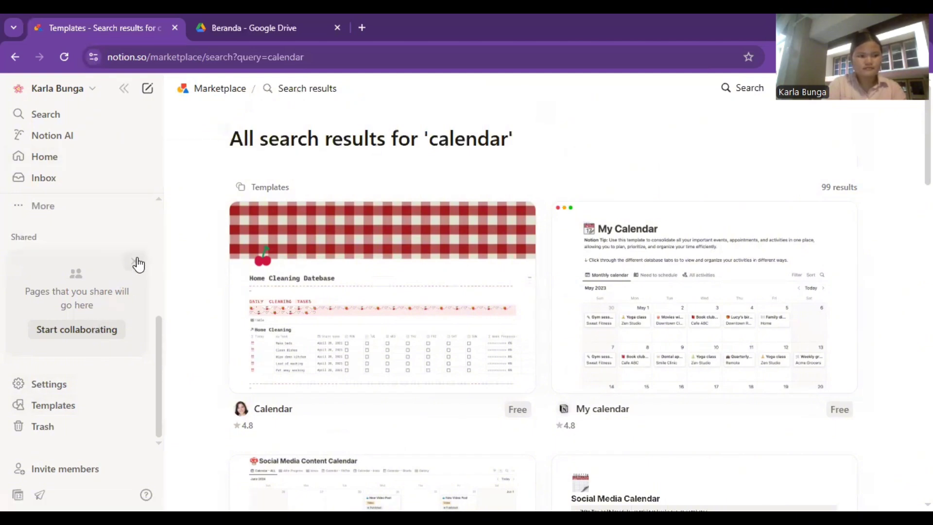
Open the private Social Media Content Calendar page and examine its monthly calendar layout
scroll(135, 264, "up", 3)
scroll(126, 251, "up", 3)
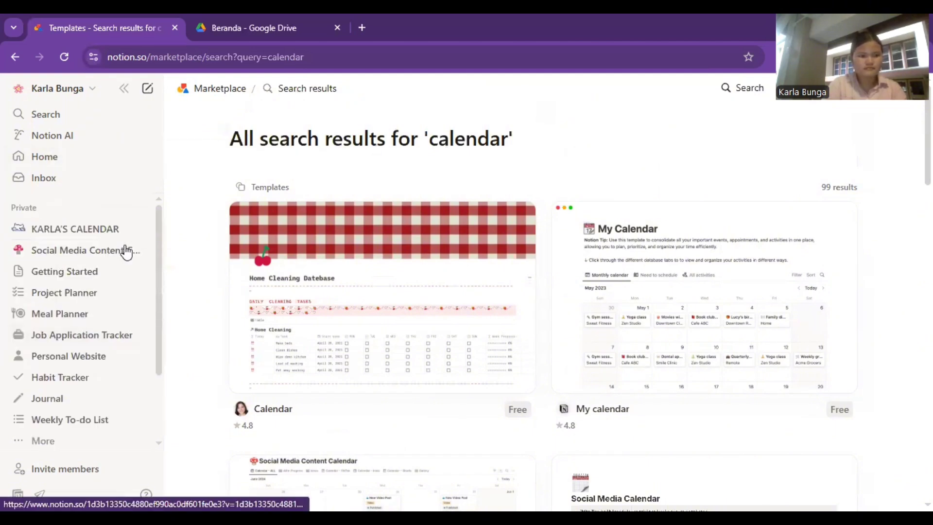
left_click(91, 252)
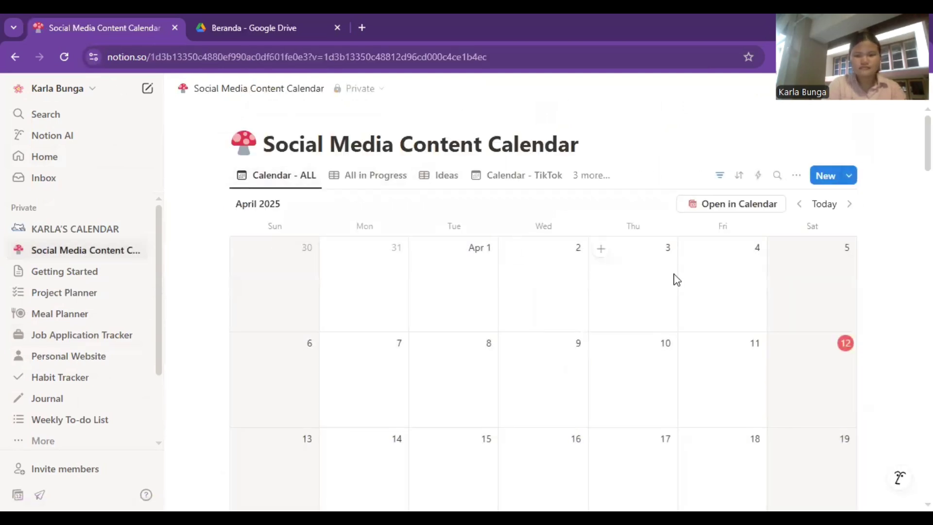
scroll(676, 280, "down", 1)
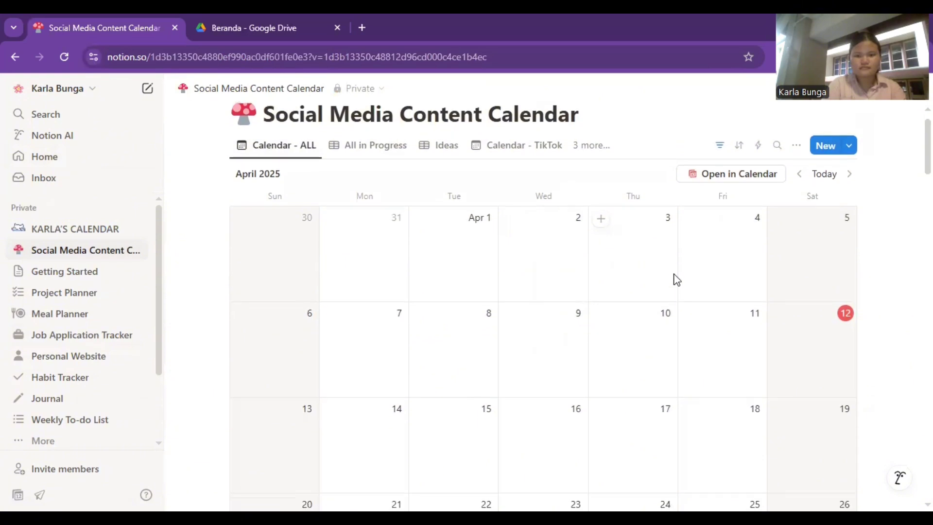
scroll(676, 280, "up", 1)
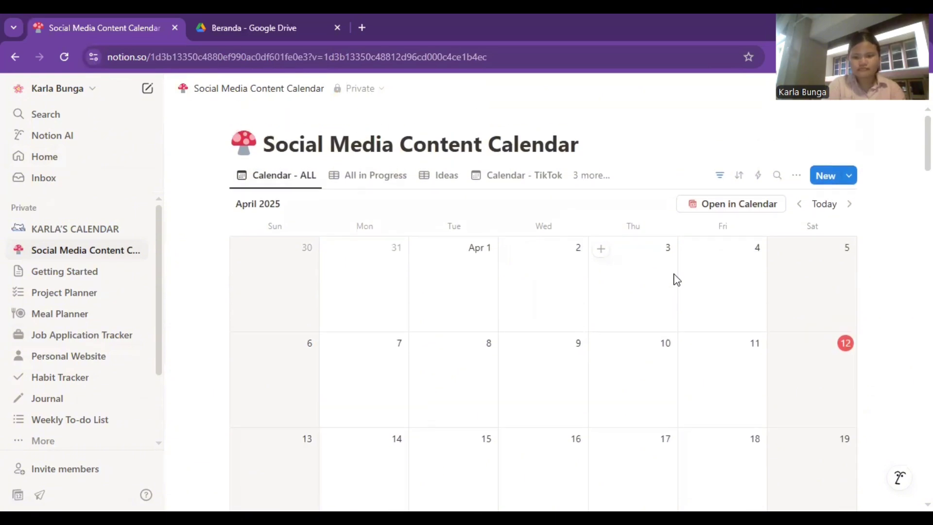
scroll(677, 279, "down", 1)
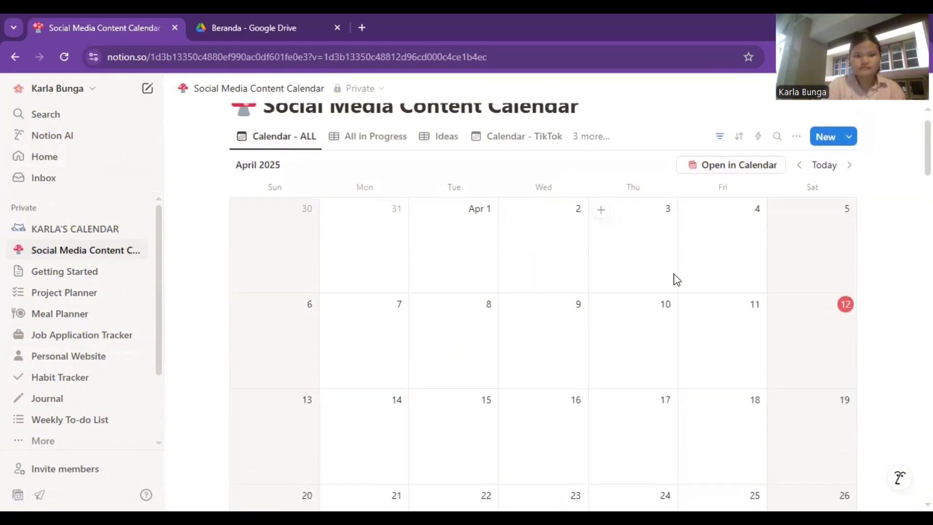
scroll(677, 280, "up", 1)
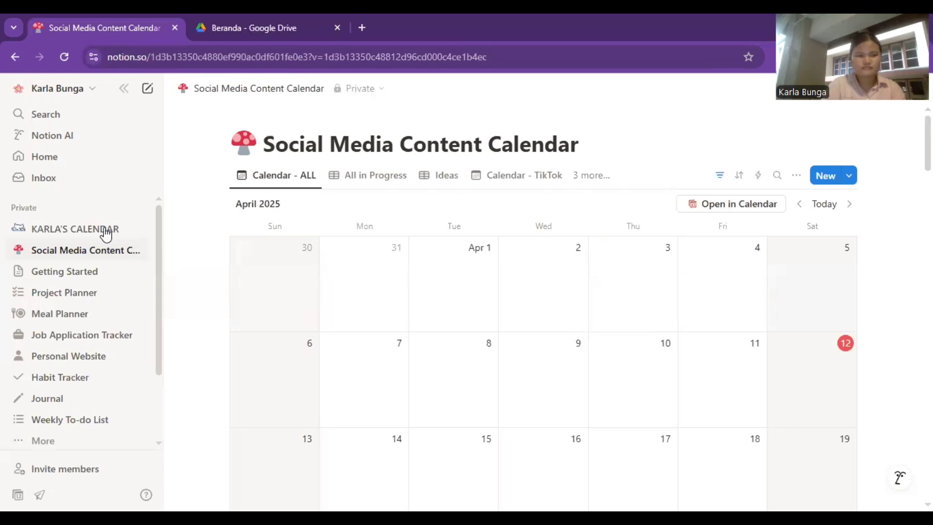
Open the personal calendar page in its Calendar - ALL view and add a new entry on April 21, 2025
left_click(84, 229)
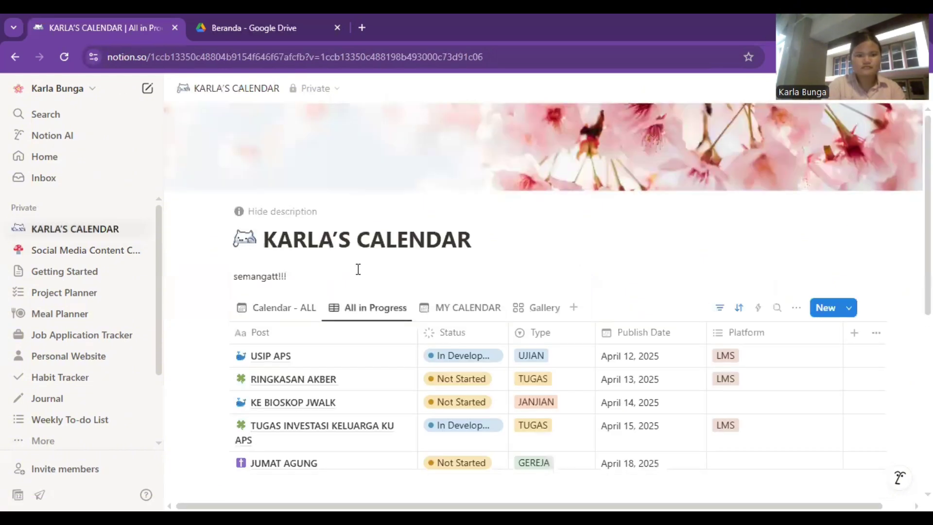
left_click(292, 307)
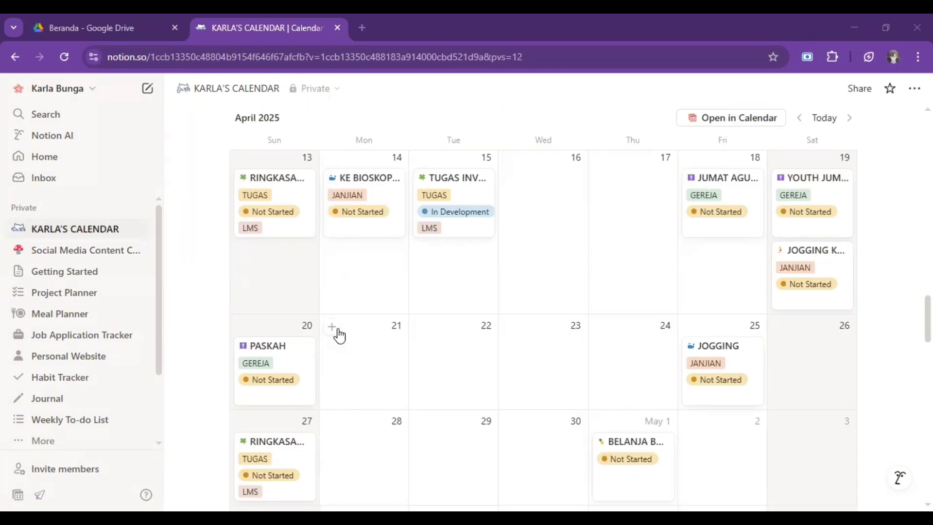
left_click(337, 330)
Replace the new entry's default title with "Tugas KOMBIS BAB 15"
key("BackSpace")
key("BackSpace")
key("BackSpace")
key("BackSpace")
key("BackSpace")
key("BackSpace")
key("BackSpace")
key("BackSpace")
key("BackSpace")
key("BackSpace")
key("BackSpace")
key("BackSpace")
key("BackSpace")
key("BackSpace")
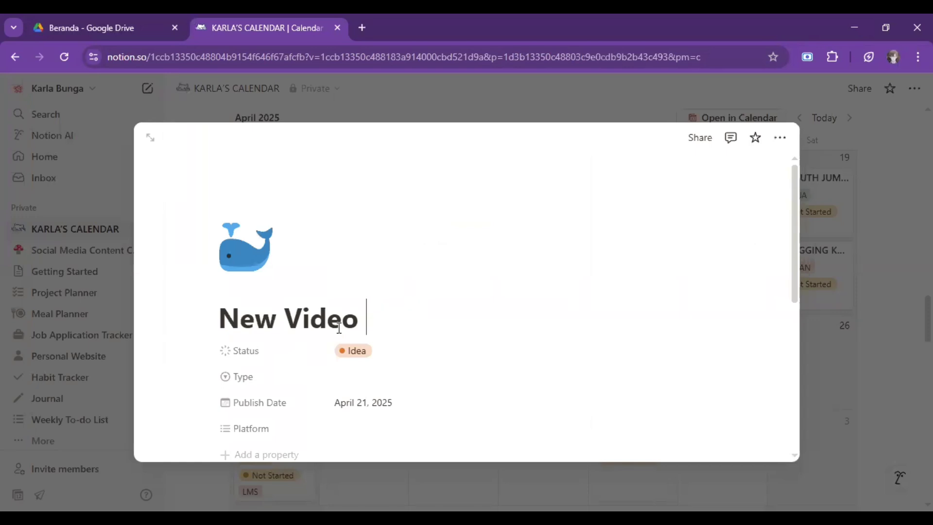
type("Tugas")
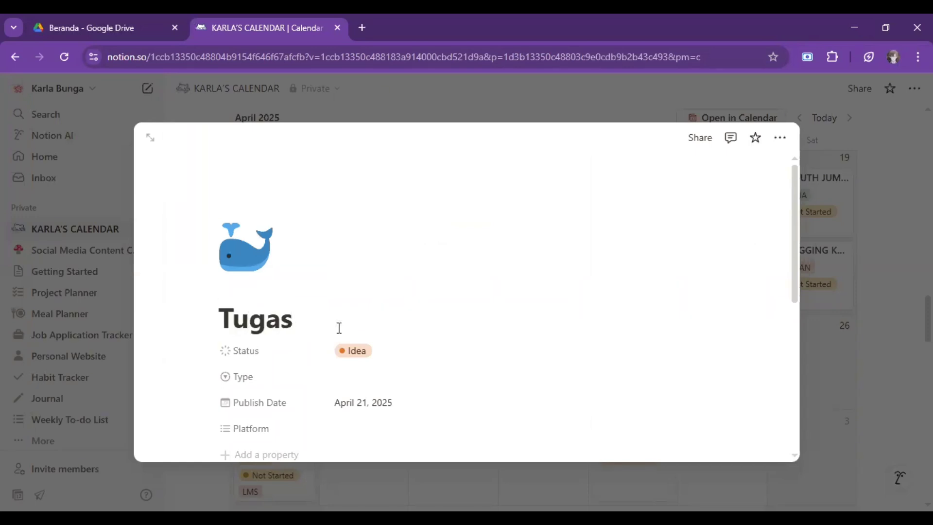
type(" KOMBI")
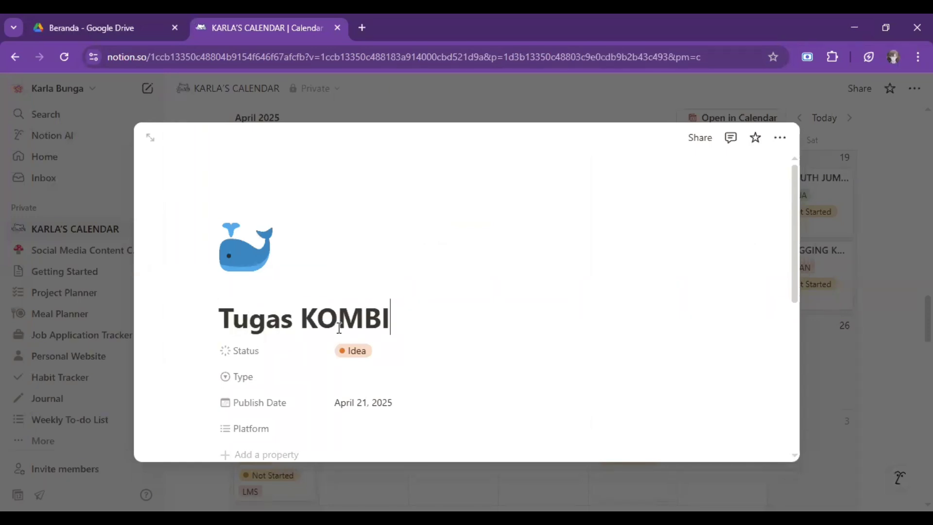
type("S BAB 15")
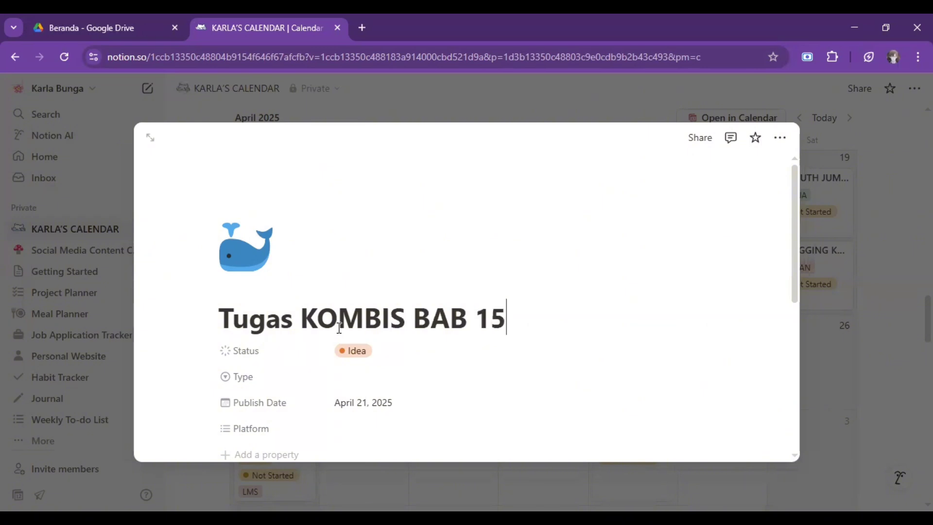
Set the entry's status to Not Started and its type to TUGAS
left_click(420, 362)
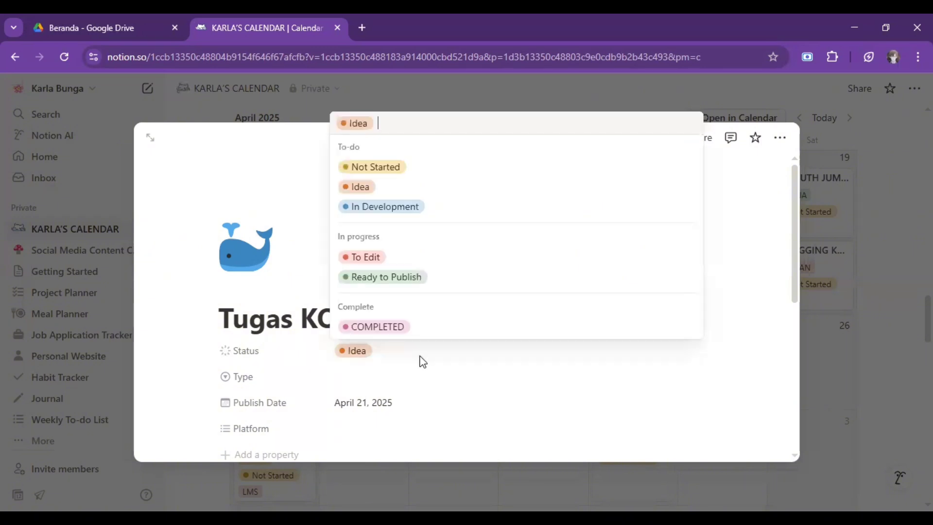
left_click(461, 183)
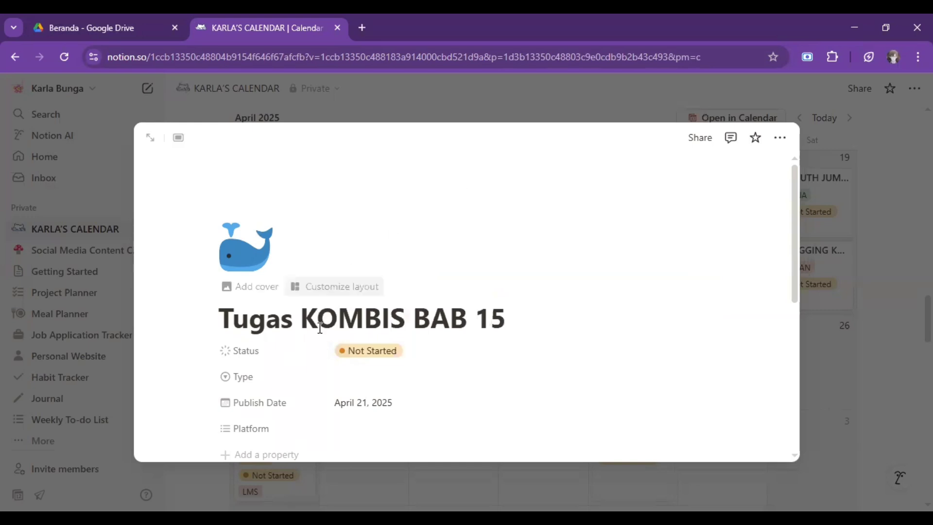
left_click(297, 386)
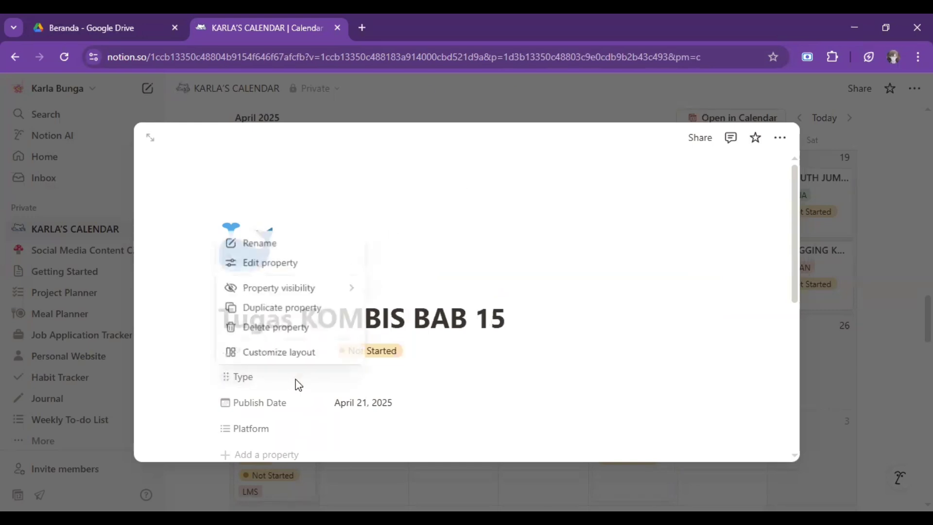
left_click(356, 389)
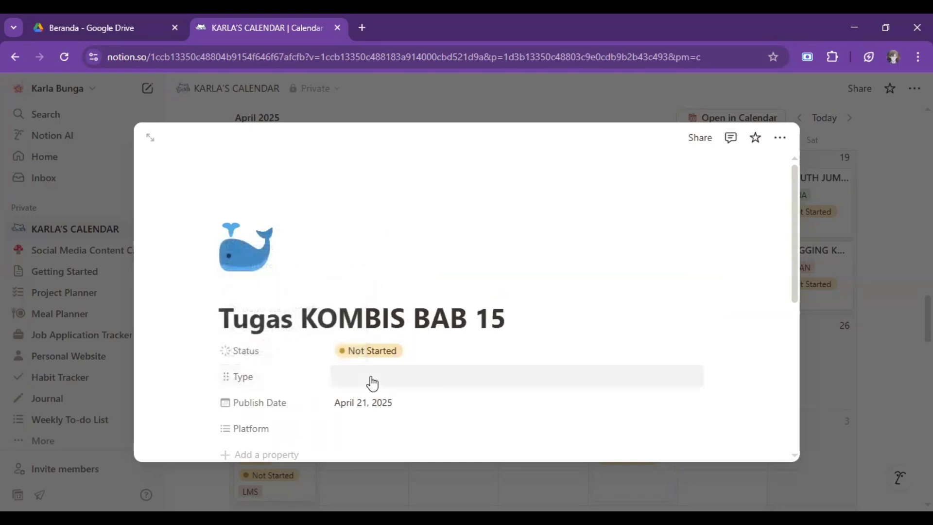
left_click(370, 381)
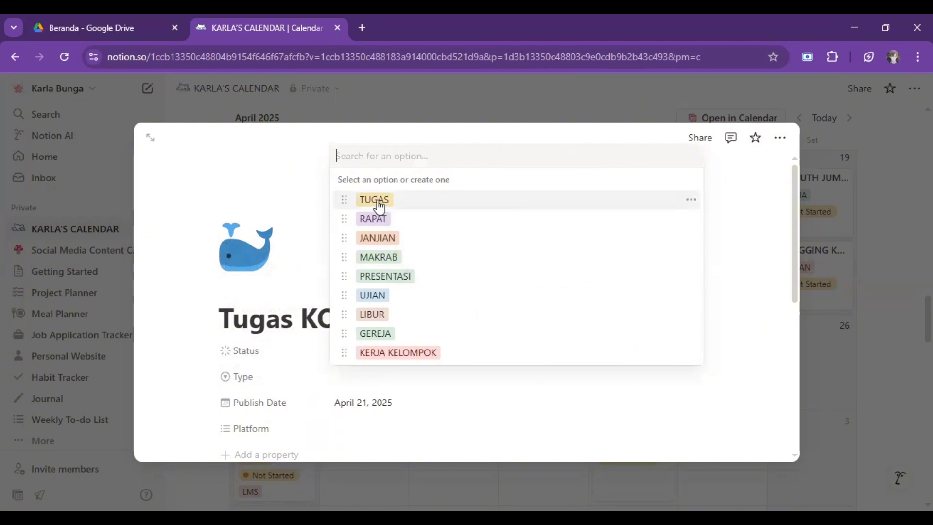
left_click(380, 204)
Set the entry's platform to LMS
scroll(455, 322, "down", 2)
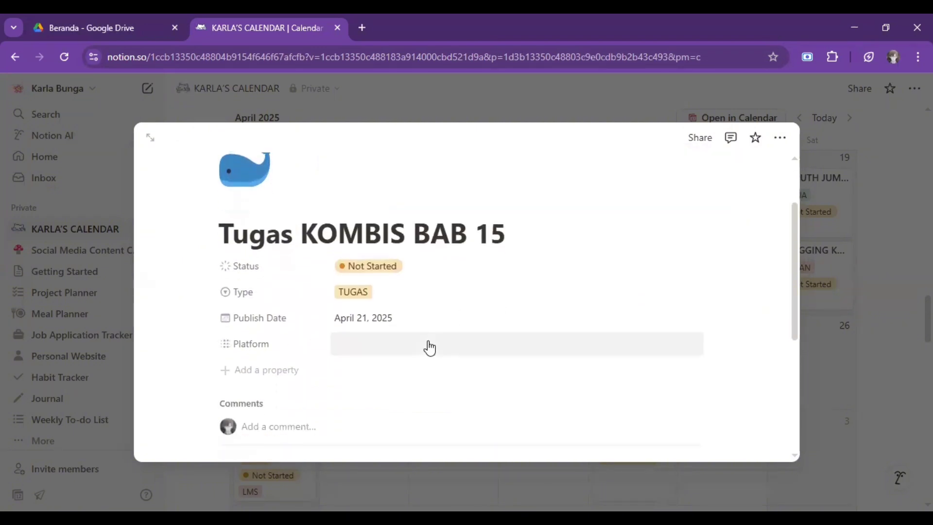
left_click(429, 346)
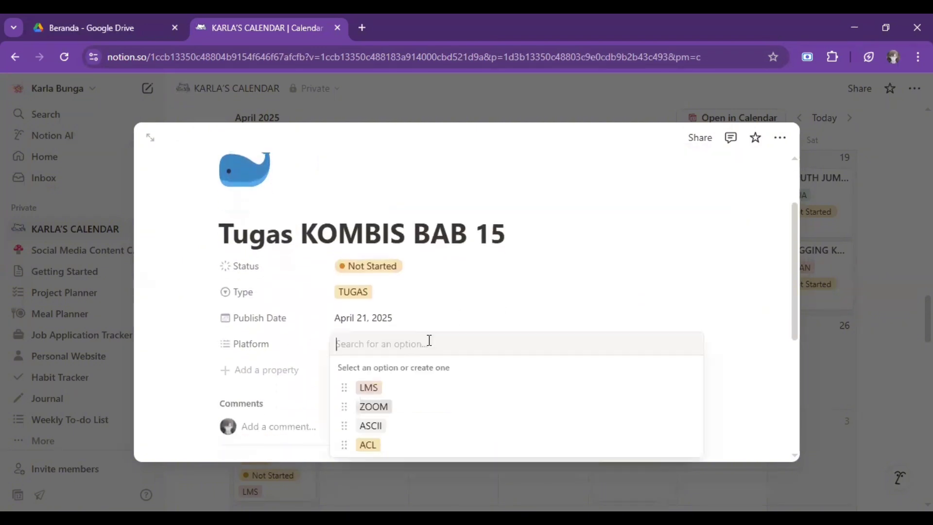
left_click(423, 386)
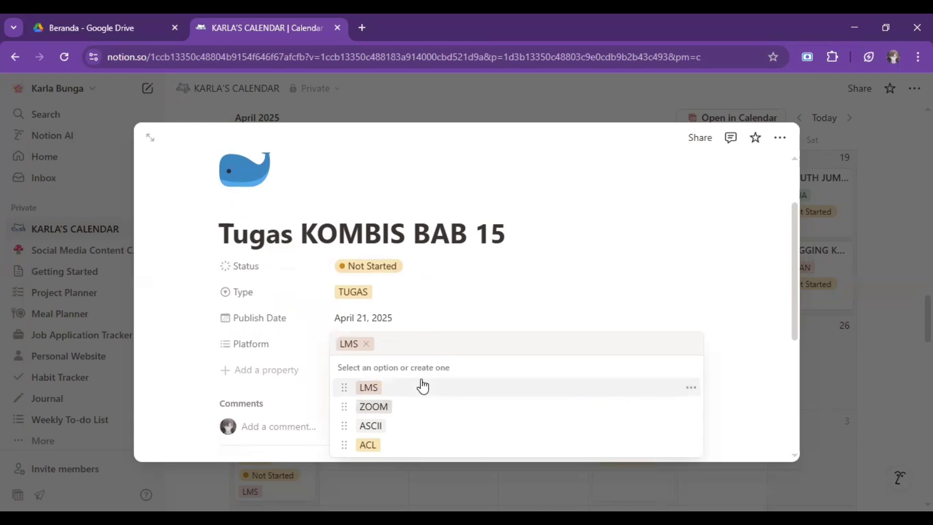
left_click(478, 297)
scroll(478, 296, "up", 2)
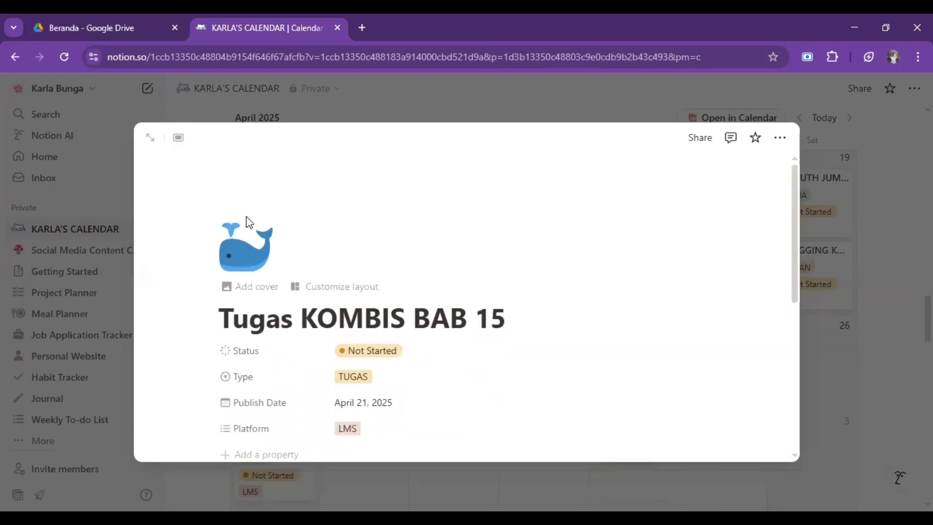
Change the entry's icon to the strawberry emoji and add a cover to its page
left_click(249, 249)
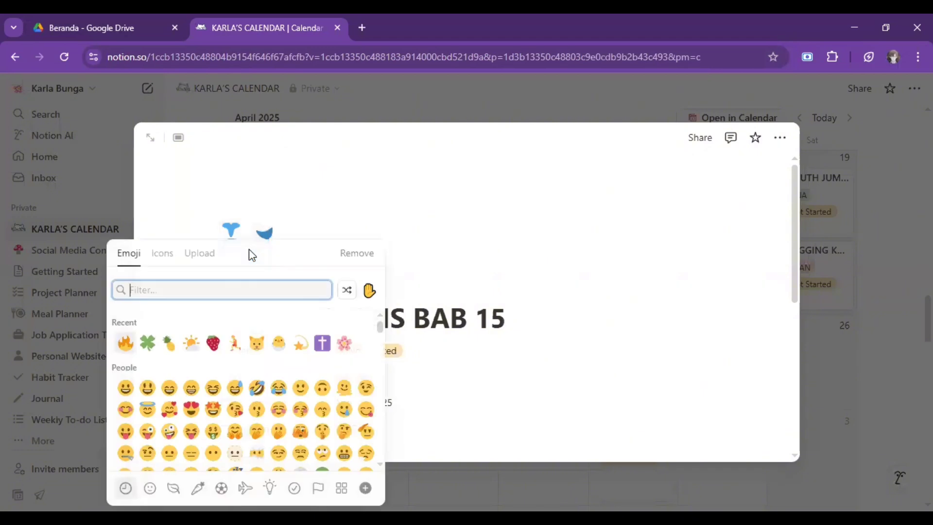
left_click(219, 344)
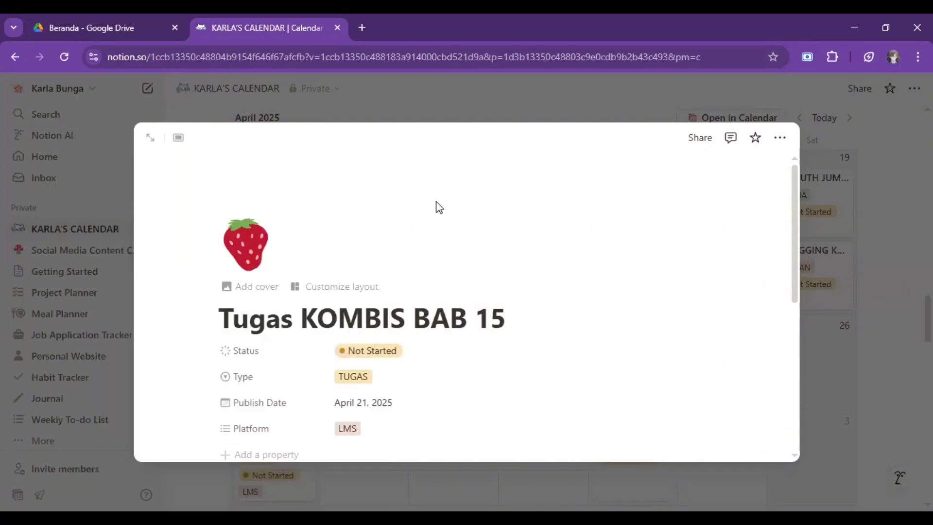
scroll(436, 206, "down", 3)
scroll(439, 254, "up", 3)
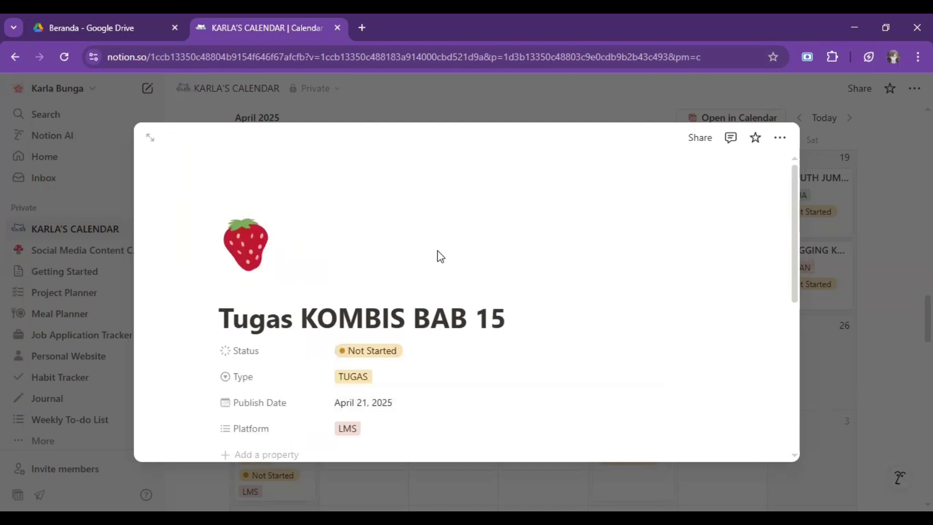
mouse_move(502, 165)
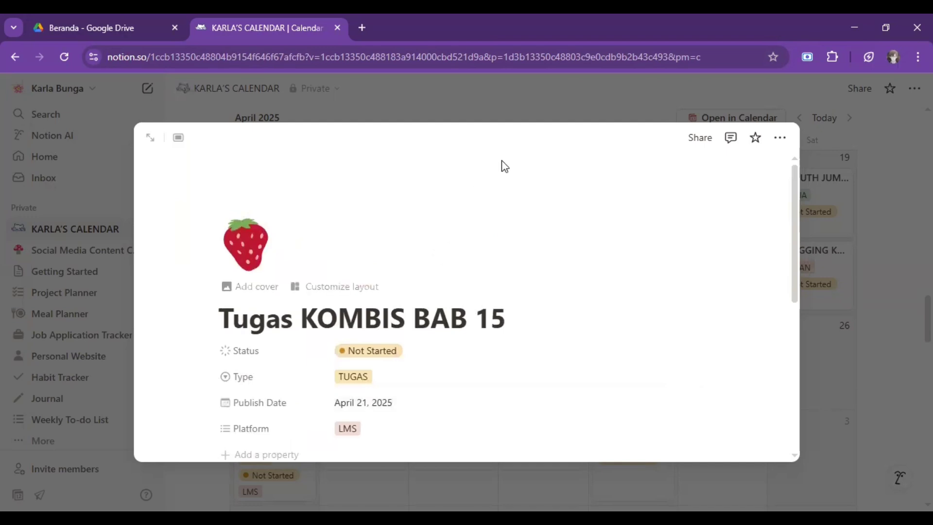
left_click(270, 285)
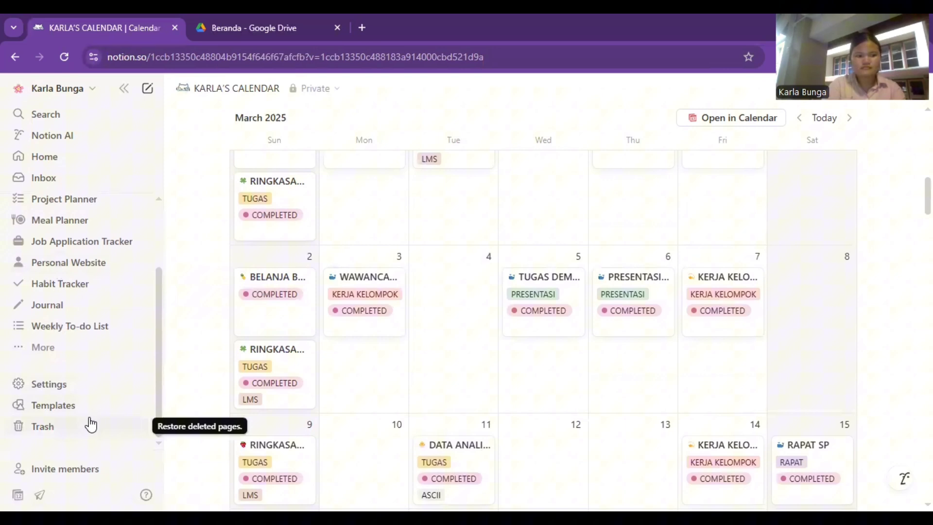
Open the trash and look through the deleted pages, then close it
left_click(91, 425)
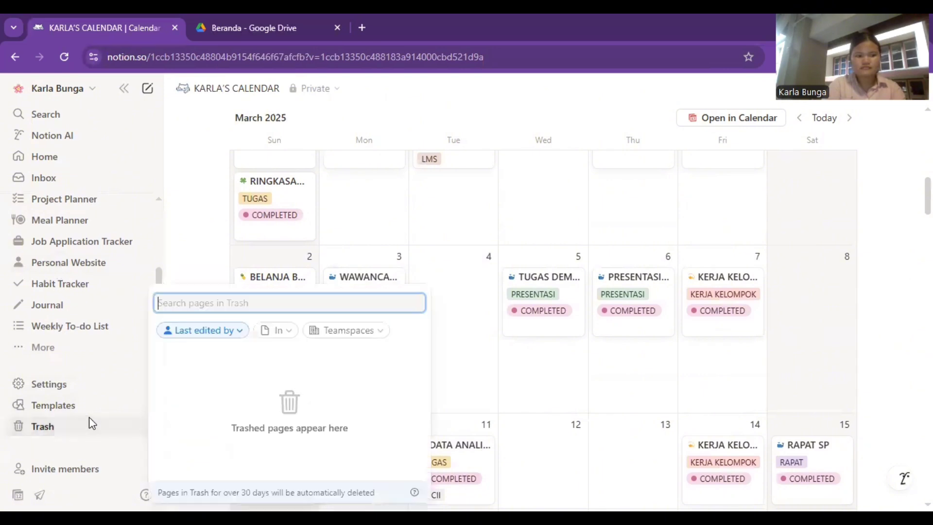
scroll(314, 436, "down", 10)
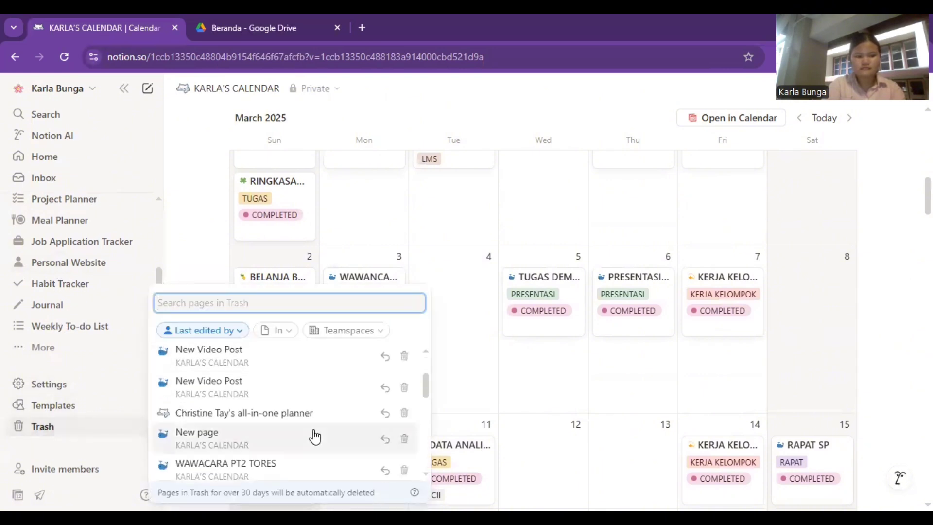
scroll(314, 436, "up", 10)
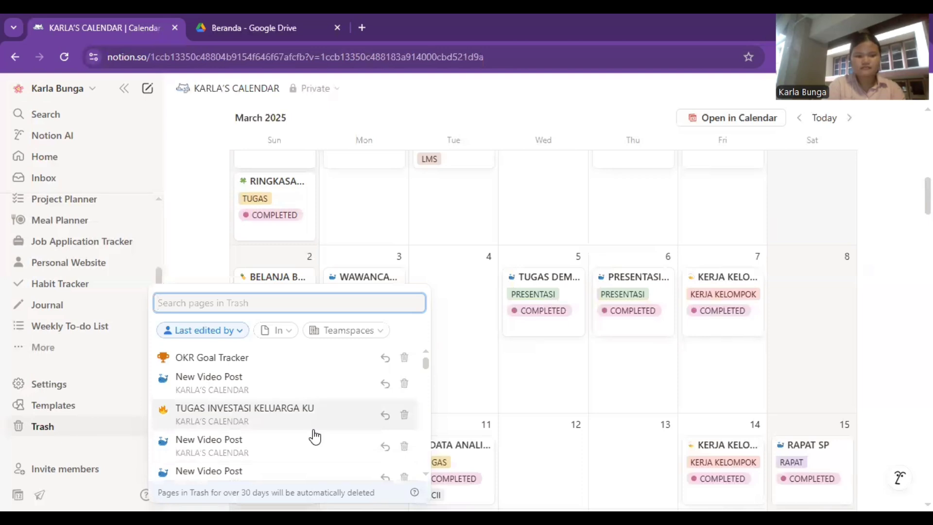
left_click(131, 378)
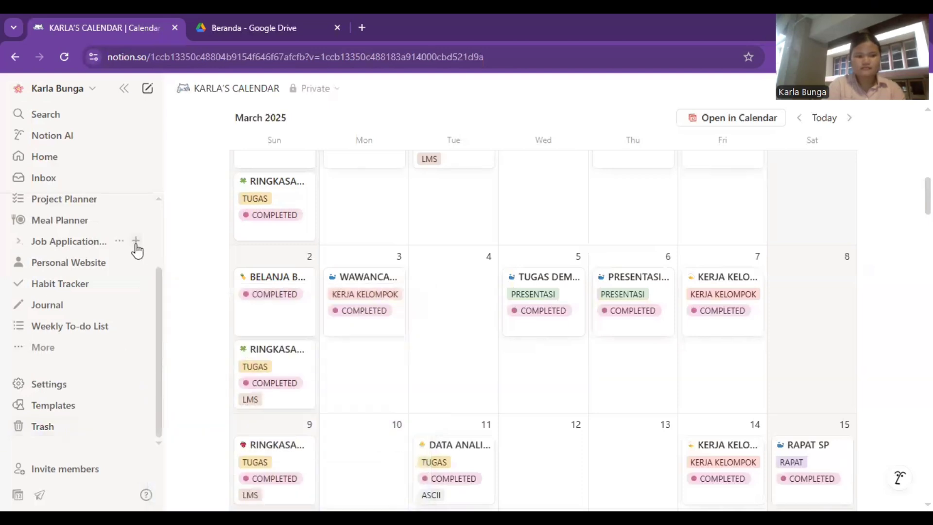
Examine the personal calendar's entries from February through June 2025 in the Calendar - ALL view, ending back at the page's start
scroll(138, 250, "up", 3)
scroll(485, 243, "up", 6)
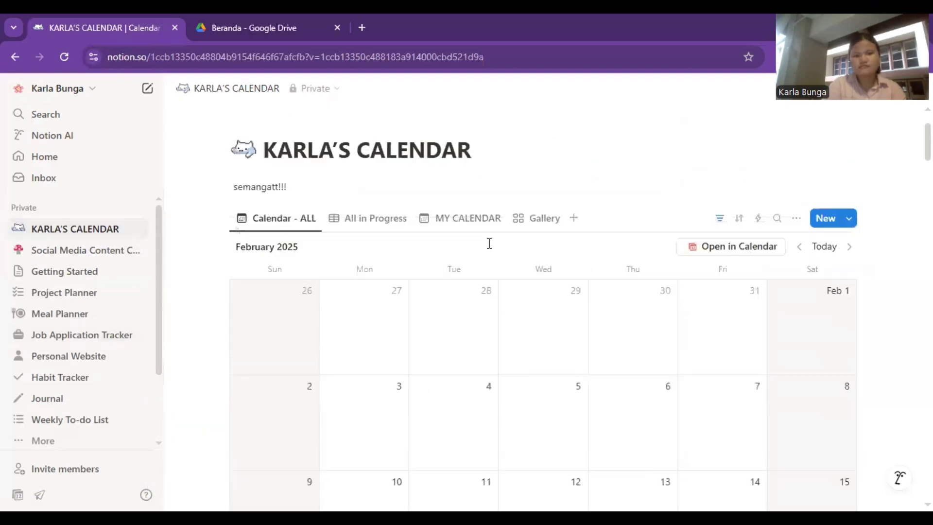
scroll(489, 243, "up", 3)
left_click(375, 307)
left_click(295, 311)
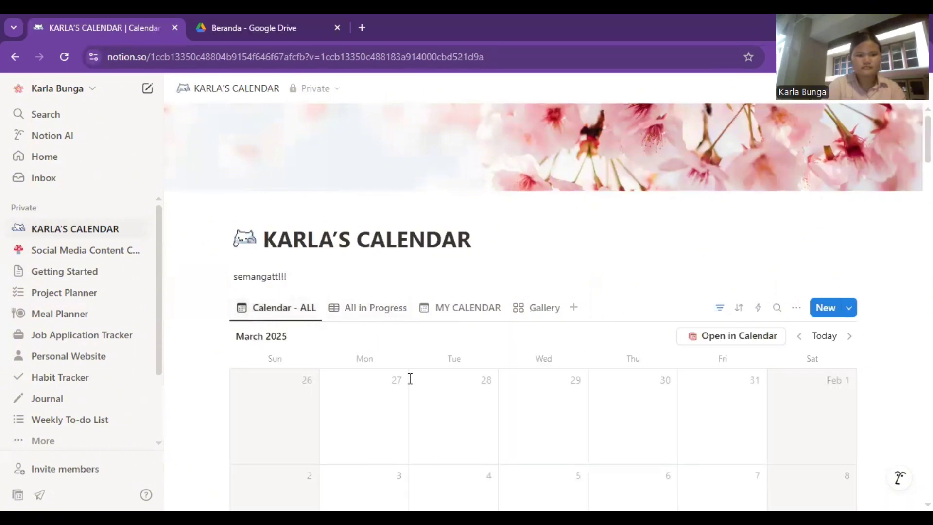
scroll(409, 377, "down", 5)
scroll(409, 377, "down", 20)
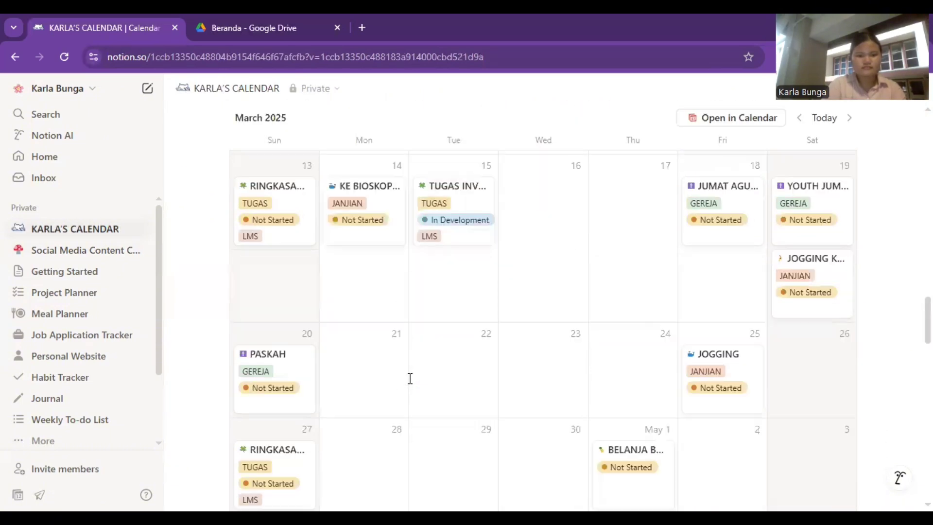
scroll(409, 379, "down", 12)
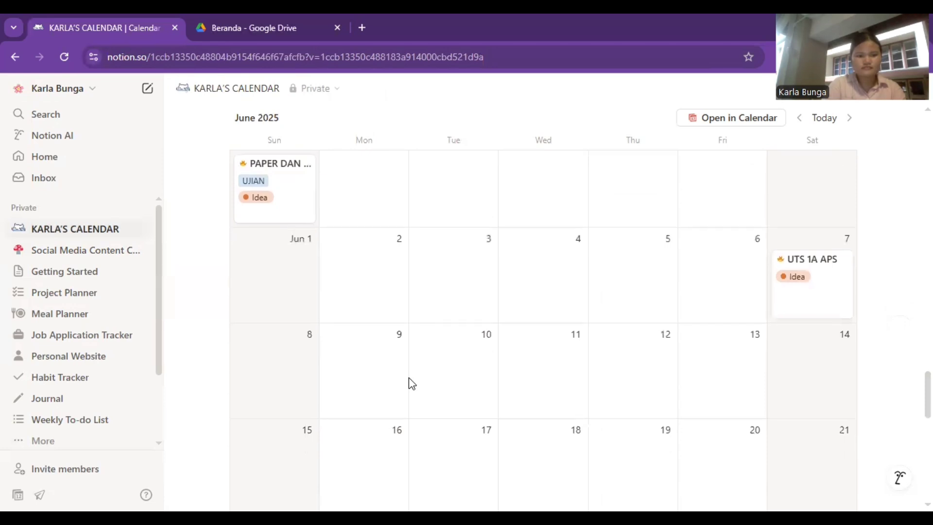
scroll(410, 378, "up", 20)
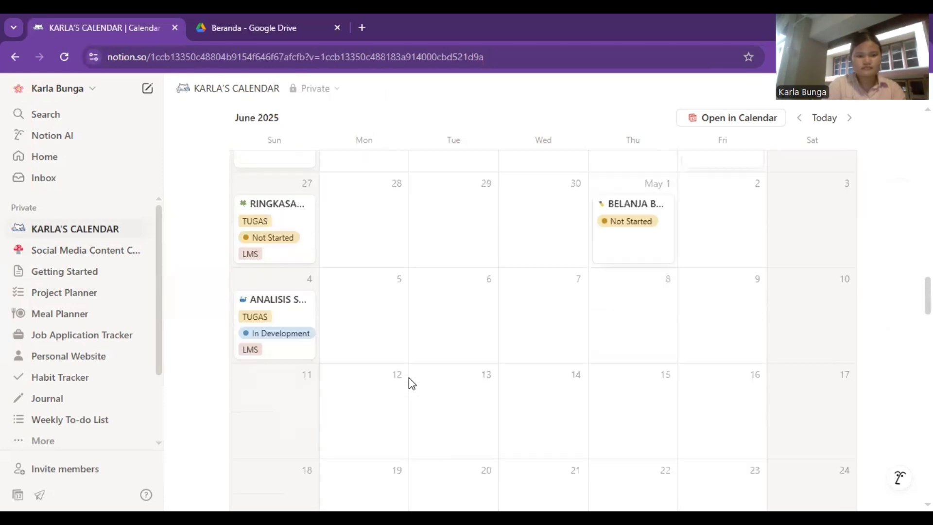
scroll(409, 378, "up", 3)
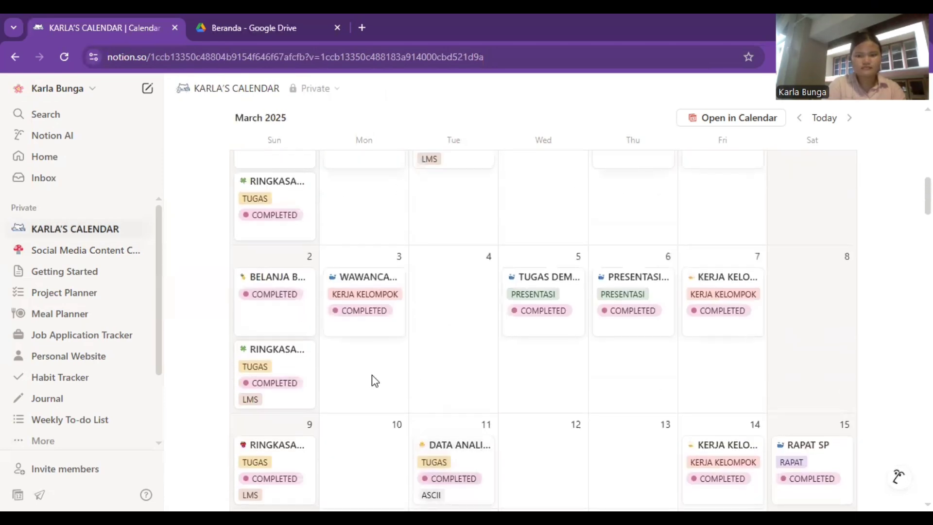
left_click(73, 229)
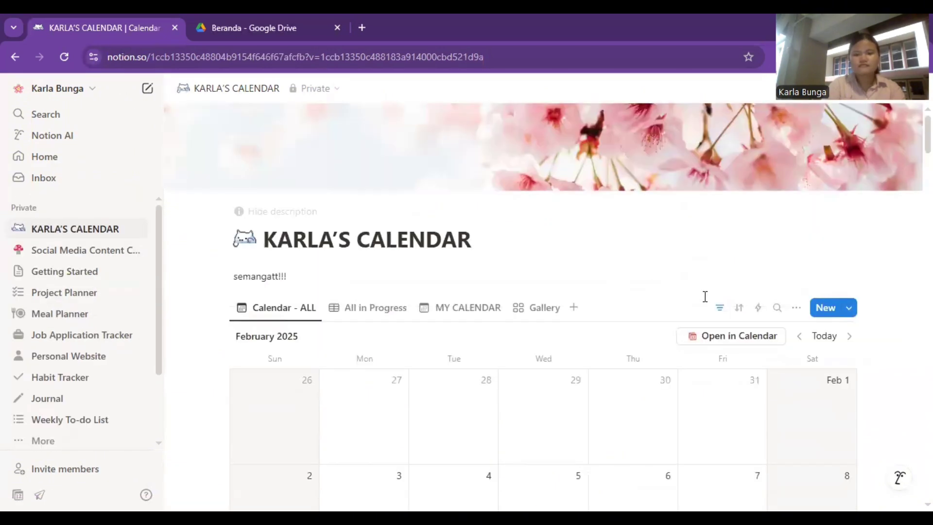